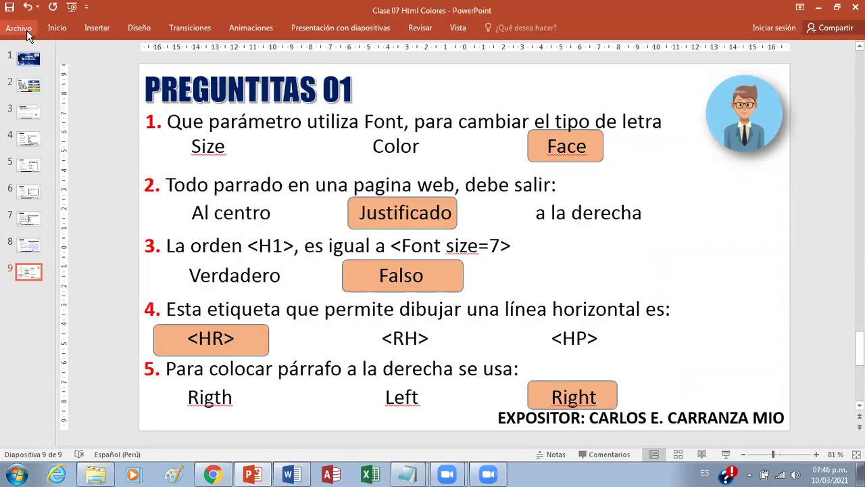
Export the presentation as the PDF Clase 07 Html Colores in the 05 Html folder, then close the published PDF
{"action": "left_click", "coordinate": [21, 33]}
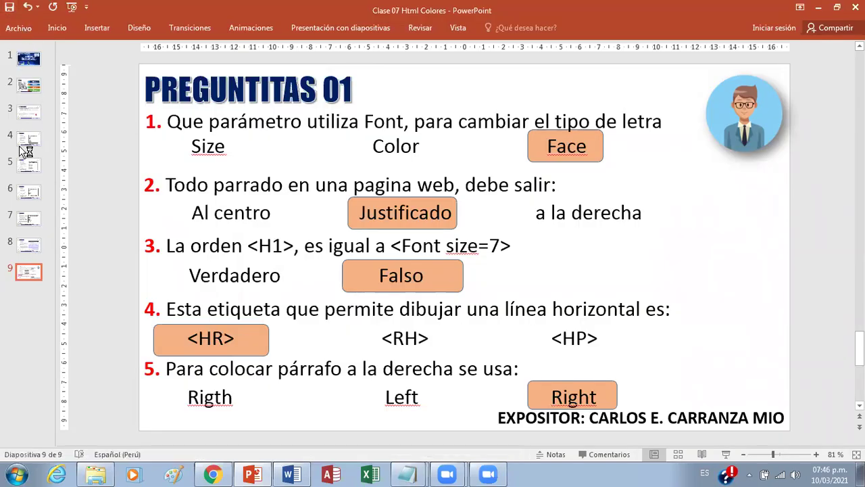
{"action": "left_click", "coordinate": [33, 227]}
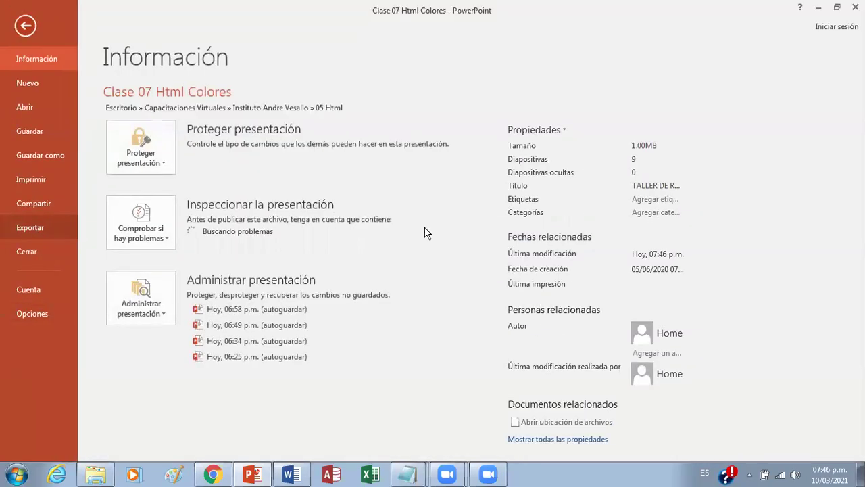
{"action": "left_click", "coordinate": [359, 187]}
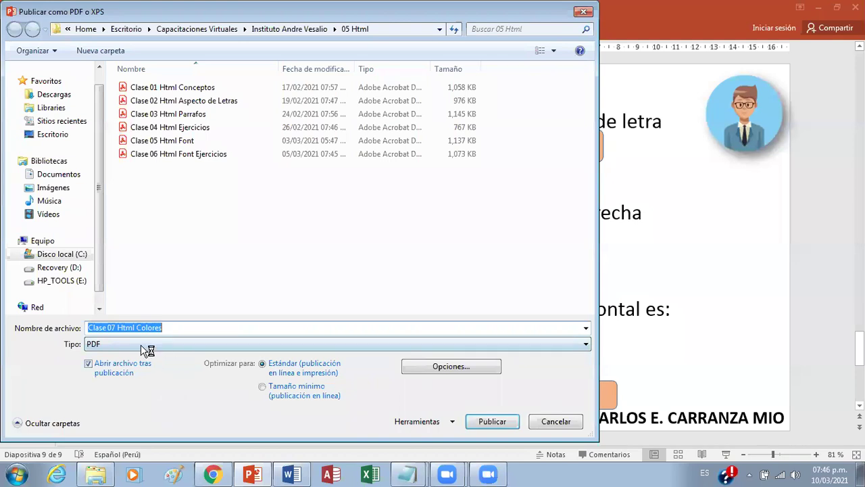
{"action": "left_click", "coordinate": [485, 423]}
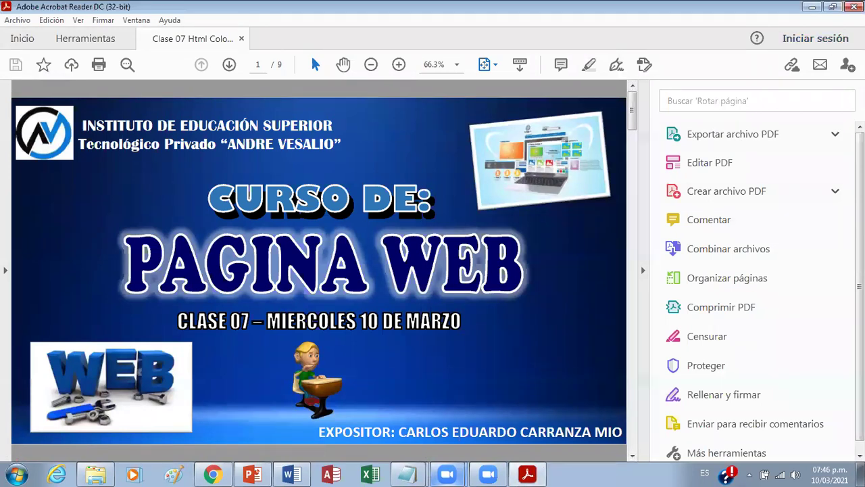
{"action": "key", "text": "alt+F4"}
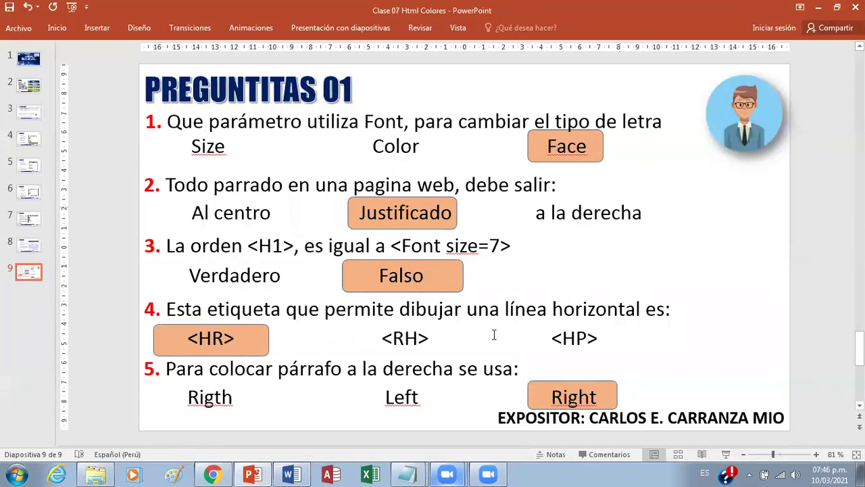
Switch to the Edmodo page in Chrome and log out of the current account
{"action": "left_click", "coordinate": [212, 474]}
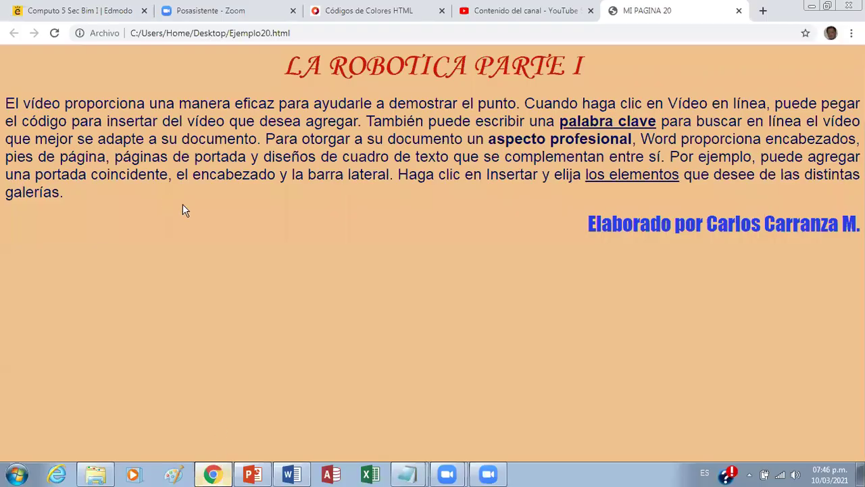
{"action": "left_click", "coordinate": [93, 11]}
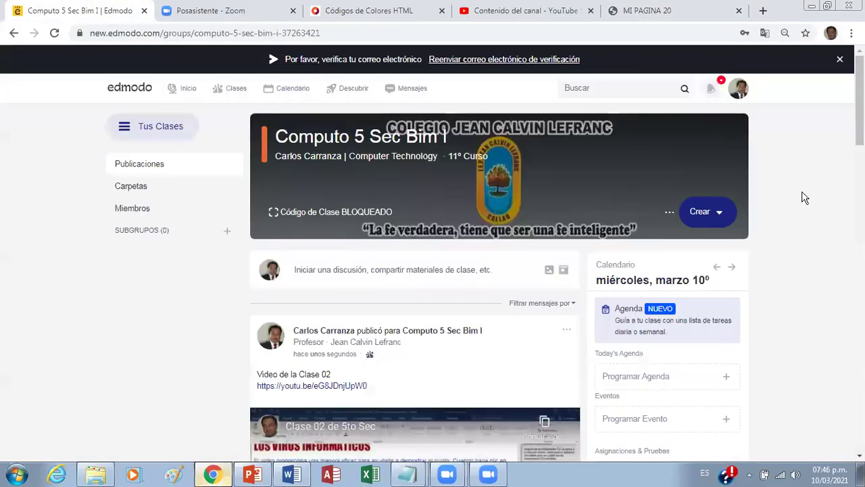
{"action": "left_click", "coordinate": [738, 94]}
{"action": "left_click", "coordinate": [676, 322]}
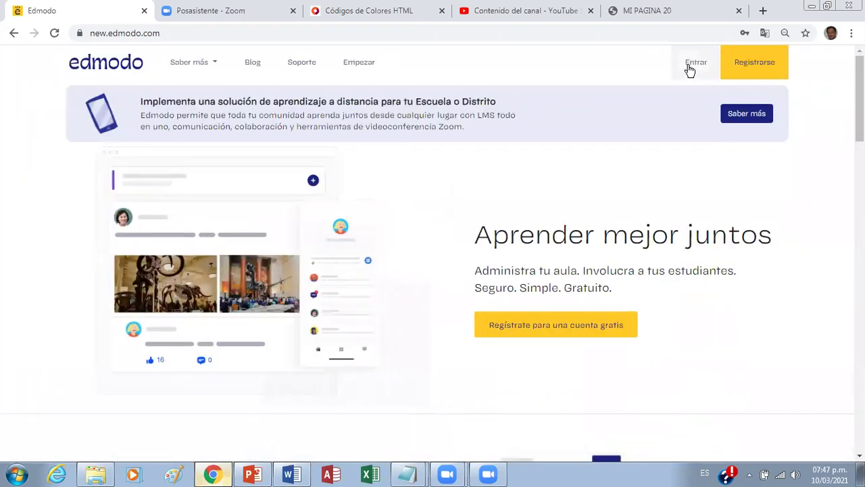
Log in to Edmodo with the teacher's saved Gmail address and the account password
{"action": "left_click", "coordinate": [689, 67]}
{"action": "left_click", "coordinate": [352, 331]}
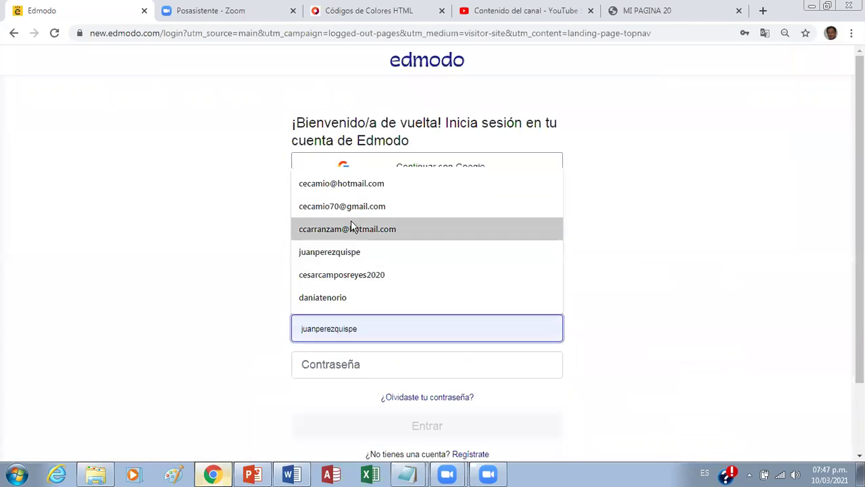
{"action": "left_click", "coordinate": [376, 208]}
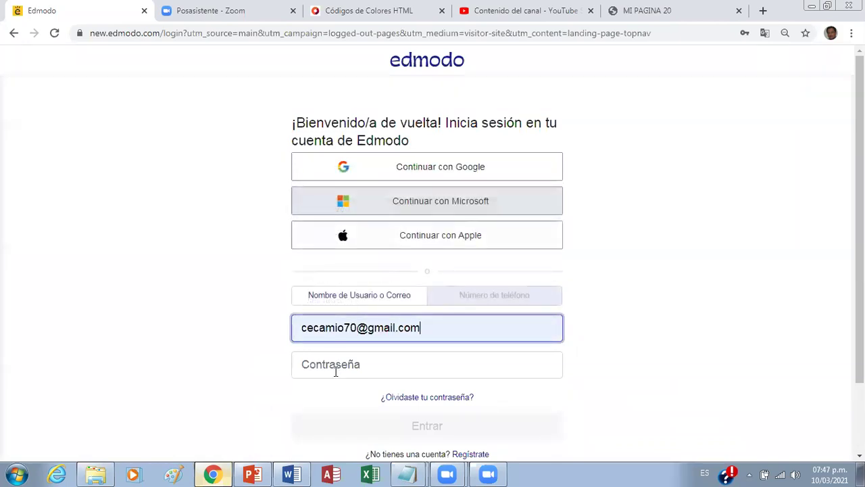
{"action": "left_click", "coordinate": [332, 369]}
{"action": "type", "text": "••"}
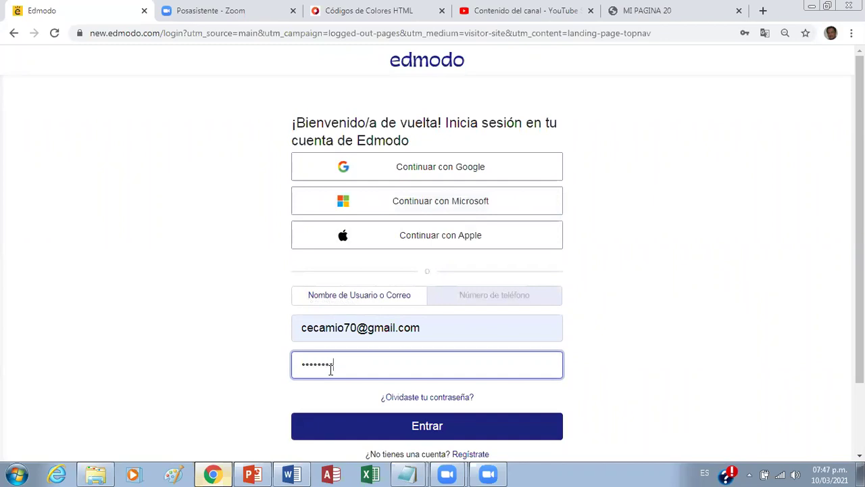
{"action": "key", "text": "Return"}
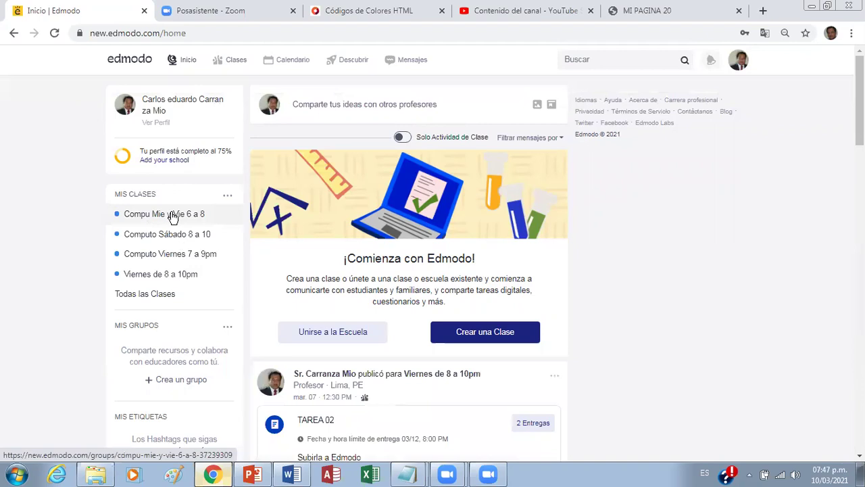
Open the class Compu Mie y Vie 6 a 8 from the list of classes
{"action": "left_click", "coordinate": [173, 214]}
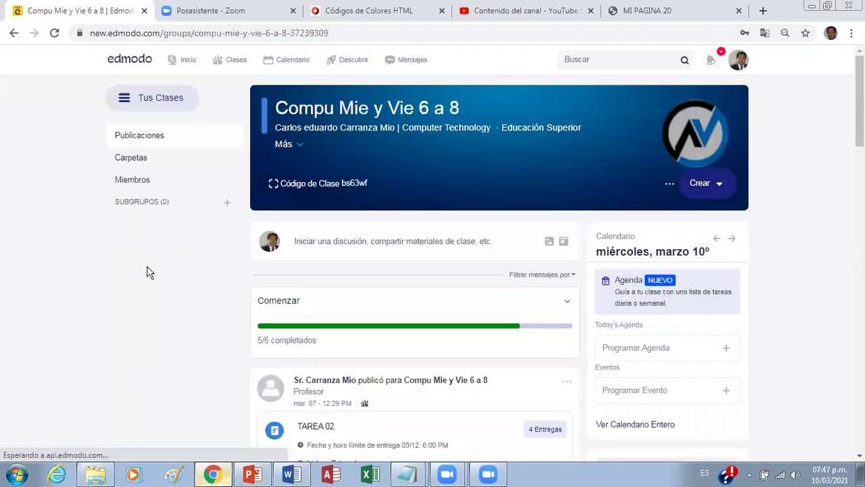
{"action": "left_click", "coordinate": [535, 435]}
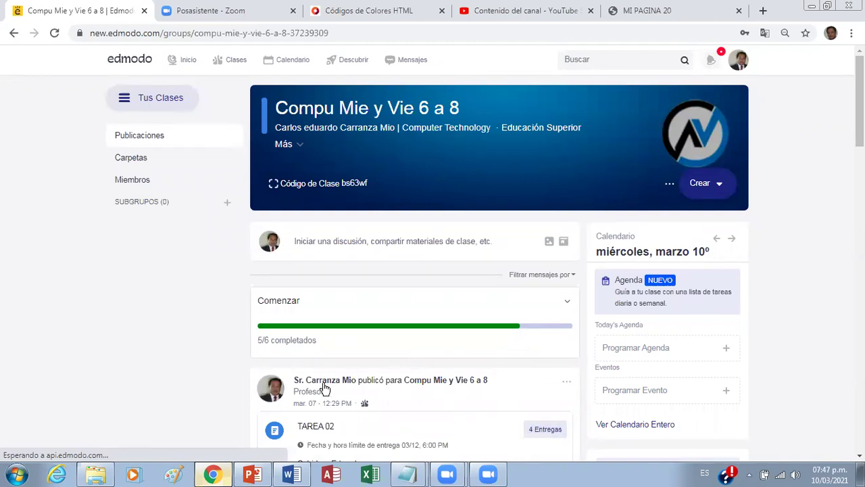
{"action": "scroll", "coordinate": [298, 386], "scroll_direction": "down", "scroll_amount": 1}
{"action": "scroll", "coordinate": [277, 384], "scroll_direction": "up", "scroll_amount": 1}
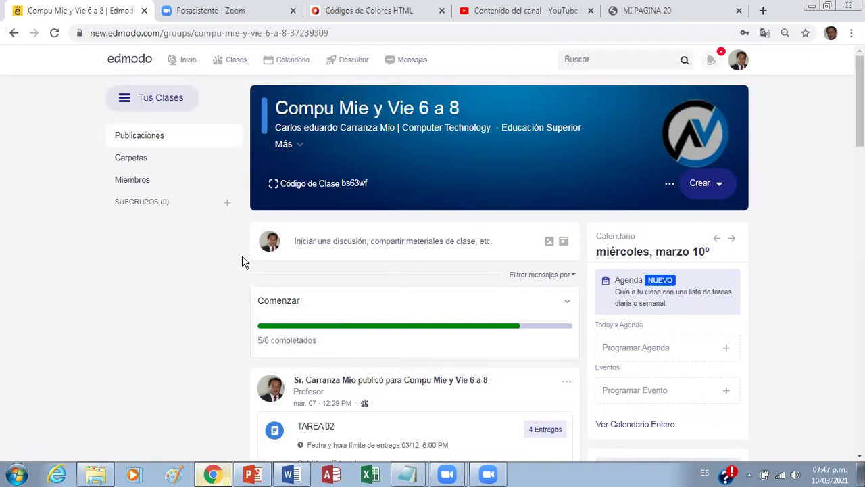
Start a new post in the class with the message "Ficha 07 de HTML"
{"action": "left_click", "coordinate": [318, 253]}
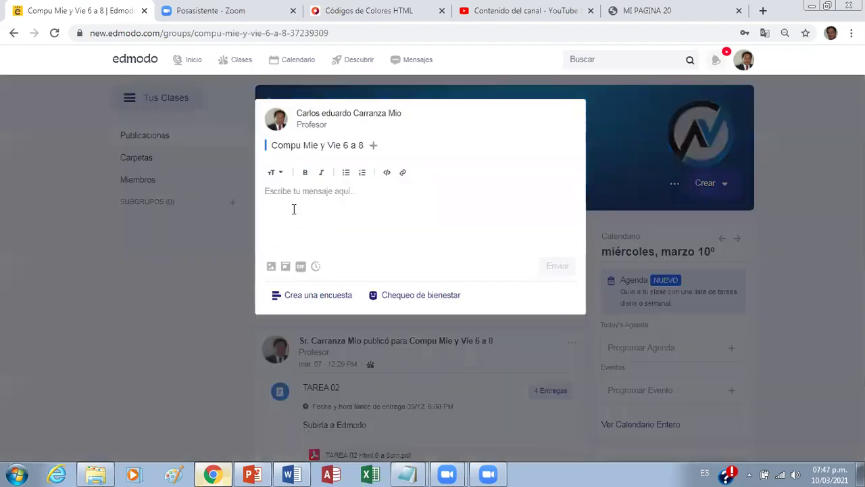
{"action": "type", "text": "F"}
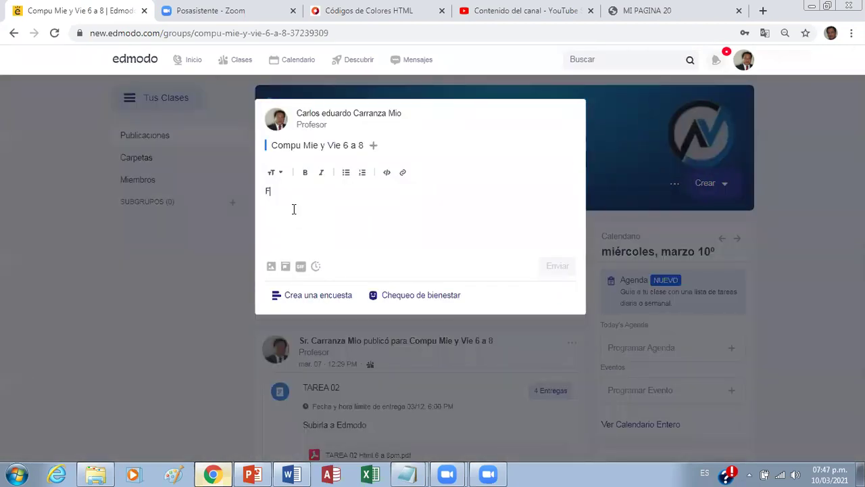
{"action": "type", "text": "ciha"}
{"action": "key", "text": "BackSpace"}
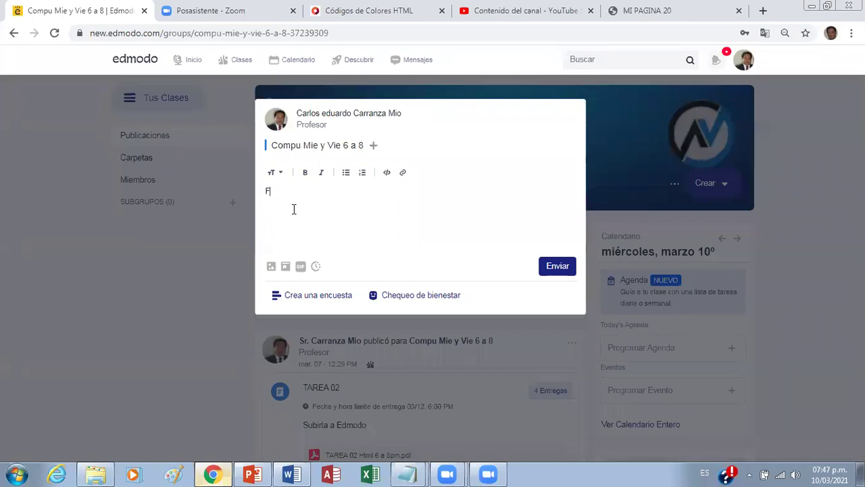
{"action": "type", "text": "icha 07 de HTML"}
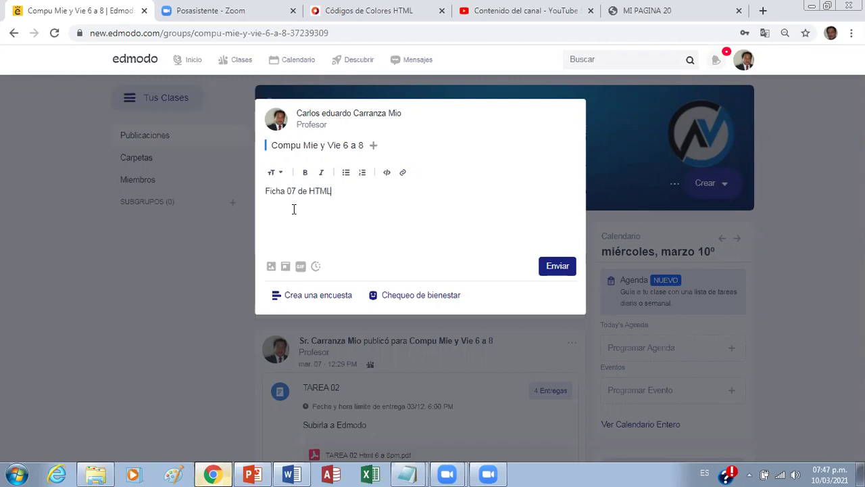
Attach the PDF Clase 07 Html Colores from Desktop > Capacitaciones Virtuales > Instituto Andre Vesalio > 05 Html and send the post
{"action": "left_click", "coordinate": [275, 256]}
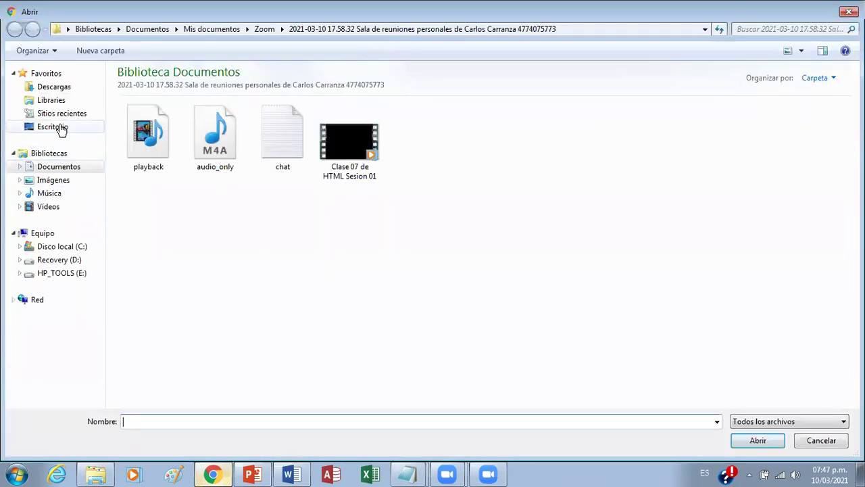
{"action": "left_click", "coordinate": [61, 128]}
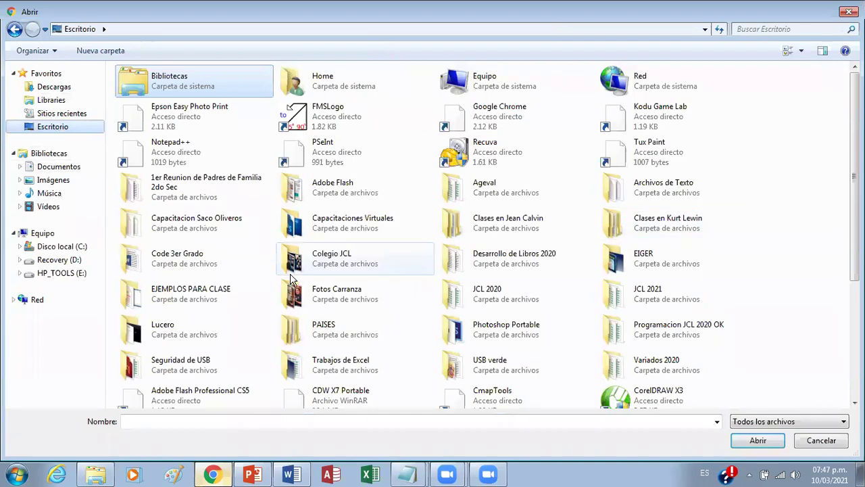
{"action": "double_click", "coordinate": [342, 233]}
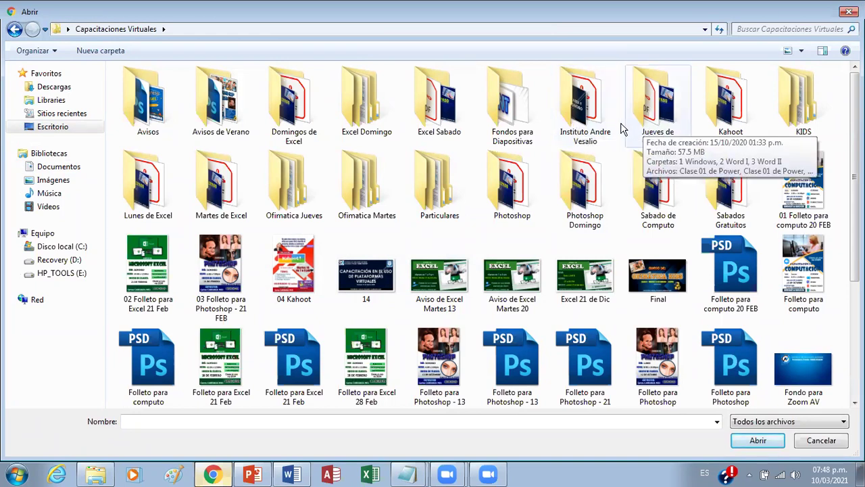
{"action": "left_click", "coordinate": [591, 125]}
{"action": "double_click", "coordinate": [593, 125]}
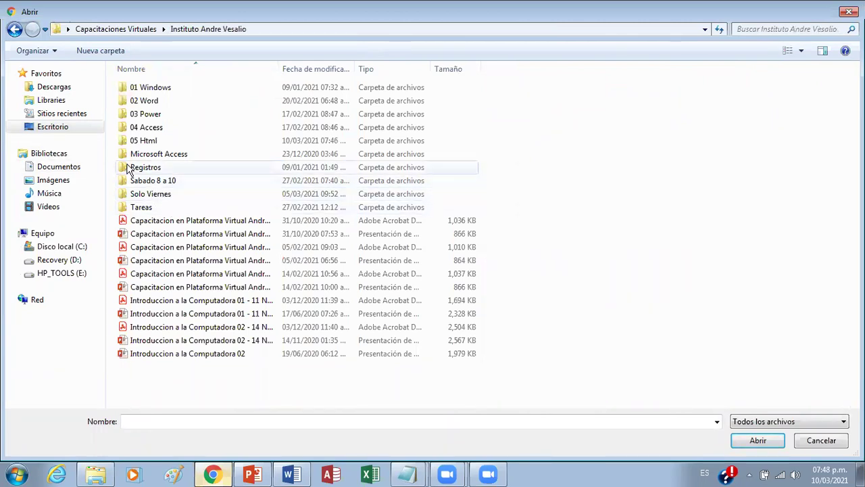
{"action": "double_click", "coordinate": [148, 140]}
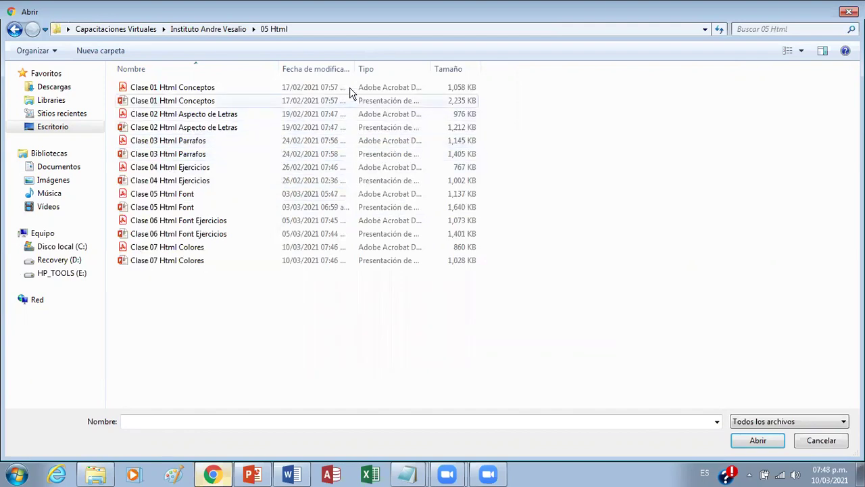
{"action": "left_click", "coordinate": [395, 70]}
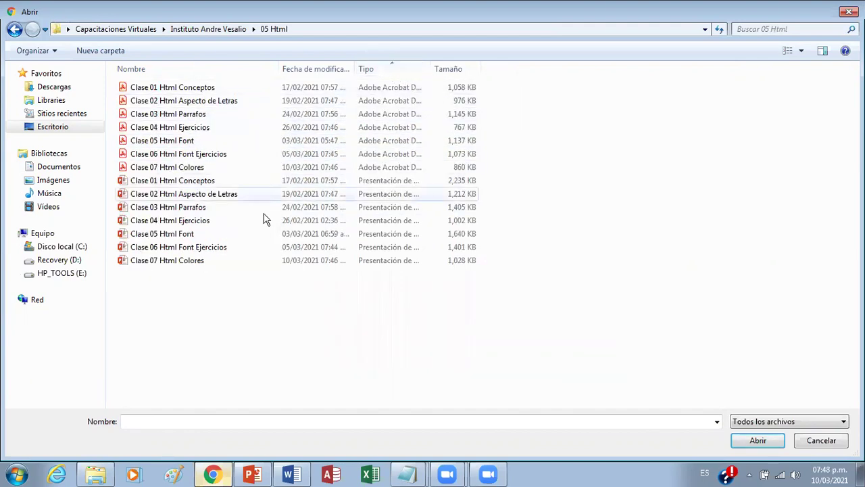
{"action": "double_click", "coordinate": [178, 170]}
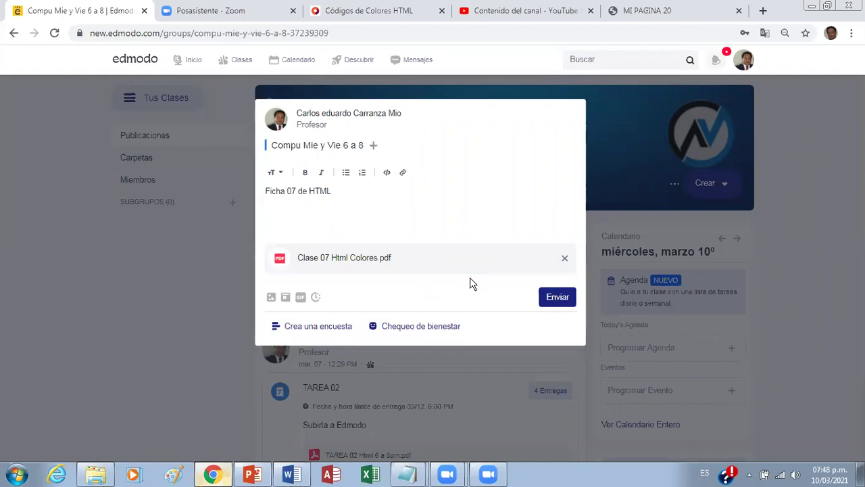
{"action": "left_click", "coordinate": [563, 304]}
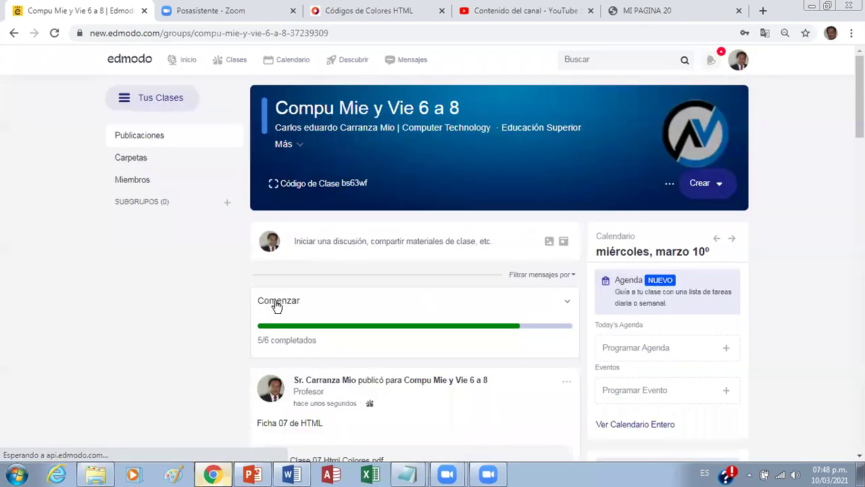
Review the class feed, examining the new Ficha 07 post, TAREA 02 and the Clase 06 video post
{"action": "scroll", "coordinate": [157, 326], "scroll_direction": "down", "scroll_amount": 1}
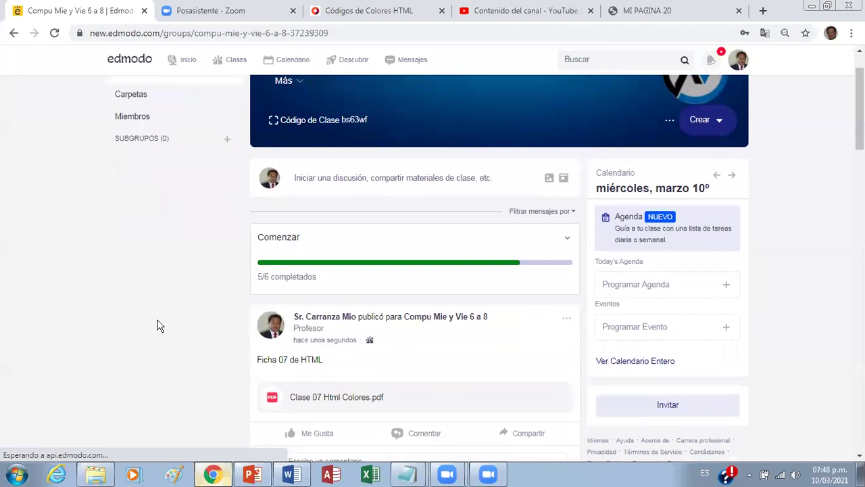
{"action": "scroll", "coordinate": [157, 326], "scroll_direction": "down", "scroll_amount": 2}
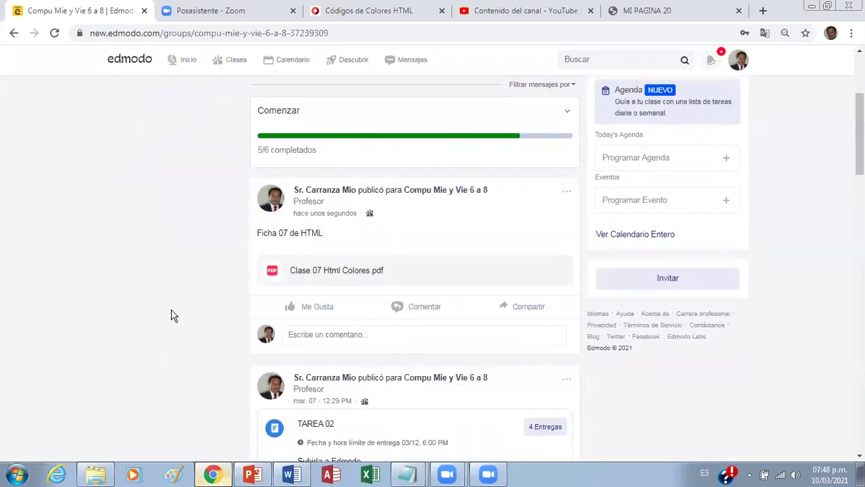
{"action": "scroll", "coordinate": [331, 413], "scroll_direction": "down", "scroll_amount": 1}
{"action": "scroll", "coordinate": [320, 410], "scroll_direction": "down", "scroll_amount": 1}
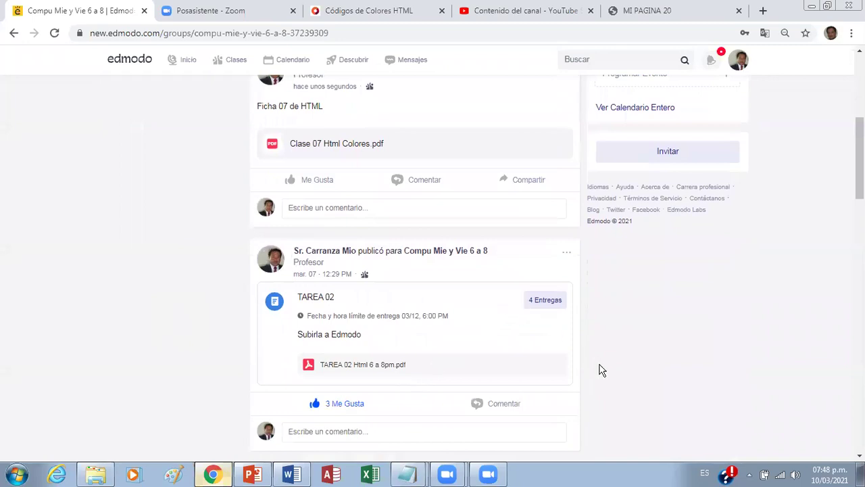
{"action": "scroll", "coordinate": [188, 363], "scroll_direction": "down", "scroll_amount": 1}
{"action": "scroll", "coordinate": [187, 364], "scroll_direction": "down", "scroll_amount": 4}
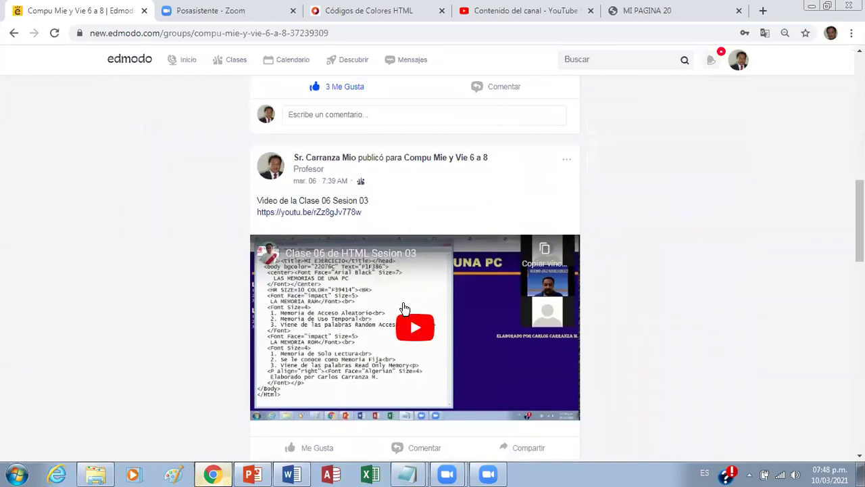
{"action": "scroll", "coordinate": [129, 288], "scroll_direction": "up", "scroll_amount": 8}
{"action": "scroll", "coordinate": [129, 284], "scroll_direction": "up", "scroll_amount": 2}
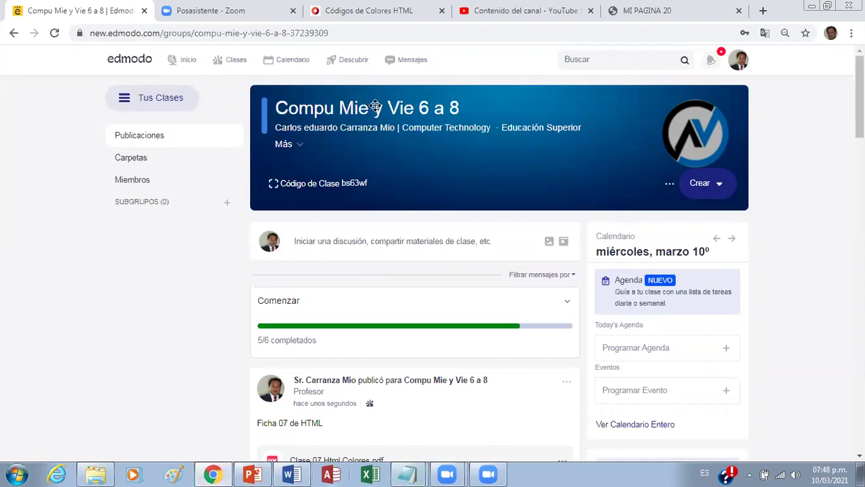
Label the last YouTube link in the Videos Andre Vesalio notes "Clase07 Html MV Sesion01", reusing the Clase06 Sesion01 label
{"action": "left_click", "coordinate": [528, 11]}
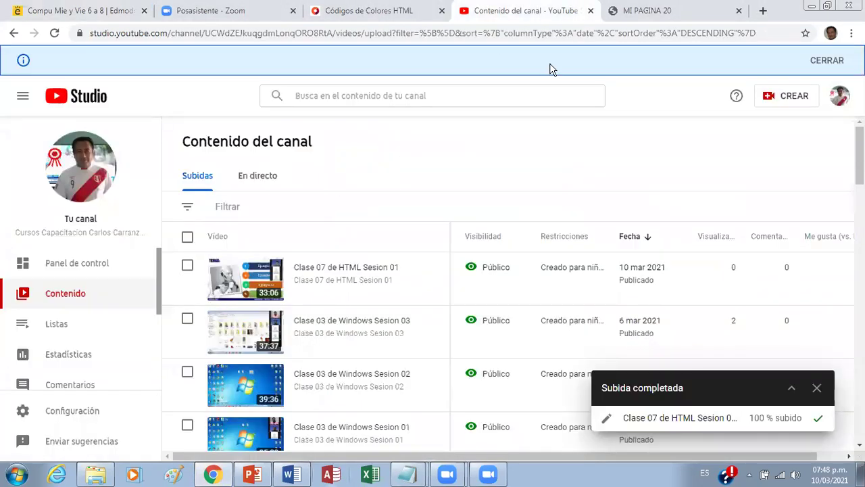
{"action": "left_click", "coordinate": [407, 473]}
{"action": "left_click", "coordinate": [396, 446]}
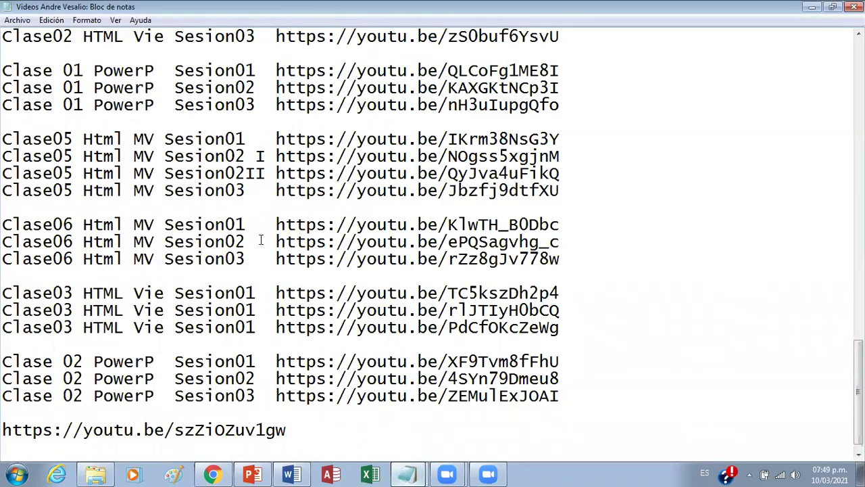
{"action": "left_click_drag", "start_coordinate": [273, 230], "coordinate": [9, 225]}
{"action": "key", "text": "ctrl+c"}
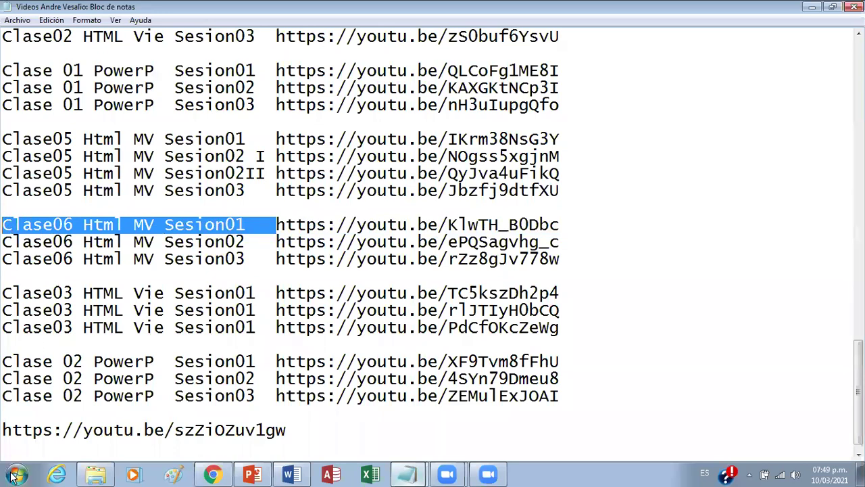
{"action": "left_click", "coordinate": [4, 431]}
{"action": "key", "text": "ctrl+v"}
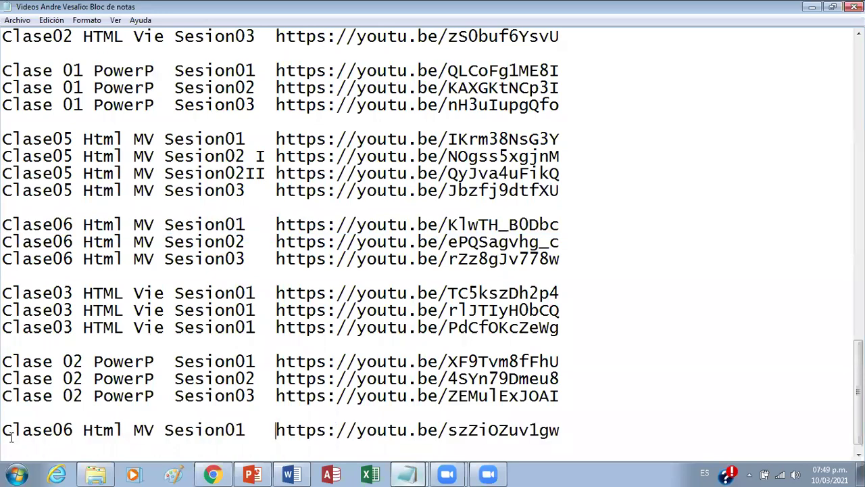
{"action": "left_click", "coordinate": [64, 432]}
{"action": "key", "text": "Delete"}
{"action": "type", "text": "7"}
Add two more copies of the Clase06 Html MV Sesion01 label on new lines below the Clase07 entry
{"action": "left_click", "coordinate": [585, 432]}
{"action": "key", "text": "Return"}
{"action": "key", "text": "ctrl+v"}
{"action": "key", "text": "Return"}
{"action": "key", "text": "ctrl+v"}
{"action": "key", "text": "Return"}
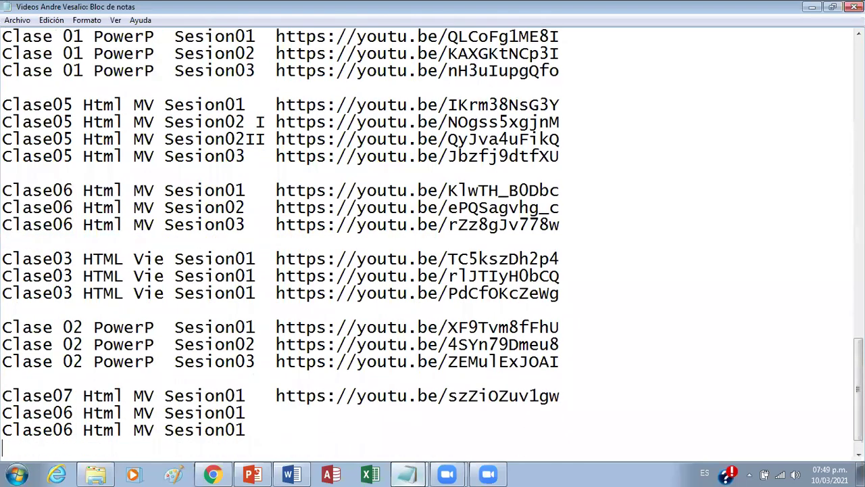
Change the two copied labels to Clase07 Html MV Sesion02 and Clase07 Html MV Sesion03
{"action": "left_click", "coordinate": [65, 412]}
{"action": "key", "text": "Delete"}
{"action": "type", "text": "7"}
{"action": "type", "text": "7"}
{"action": "key", "text": "Delete"}
{"action": "left_click", "coordinate": [237, 414]}
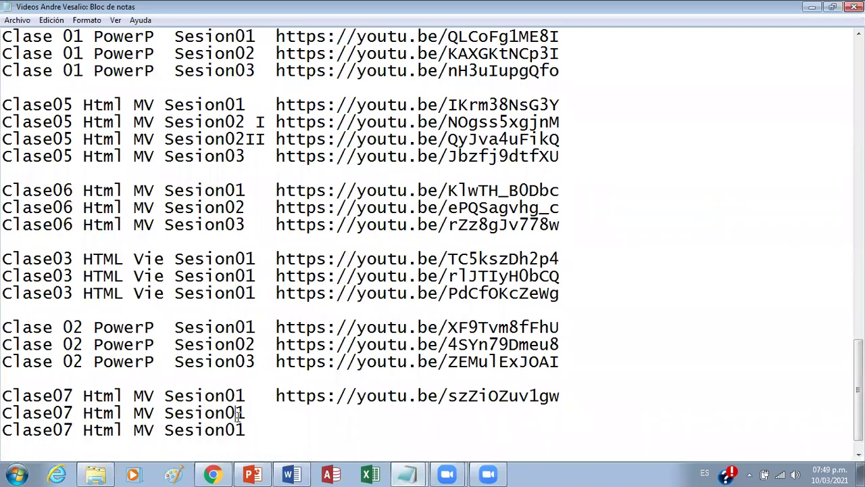
{"action": "type", "text": "2"}
{"action": "key", "text": "Delete"}
{"action": "type", "text": "3"}
{"action": "key", "text": "Delete"}
Switch to Zoom's folder selection dialog and accept the save folder for the recorded files
{"action": "left_click", "coordinate": [447, 474]}
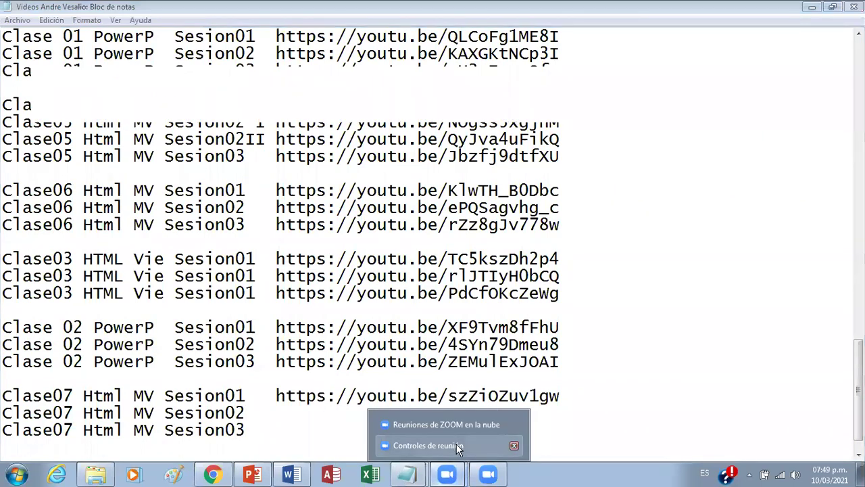
{"action": "left_click", "coordinate": [487, 476]}
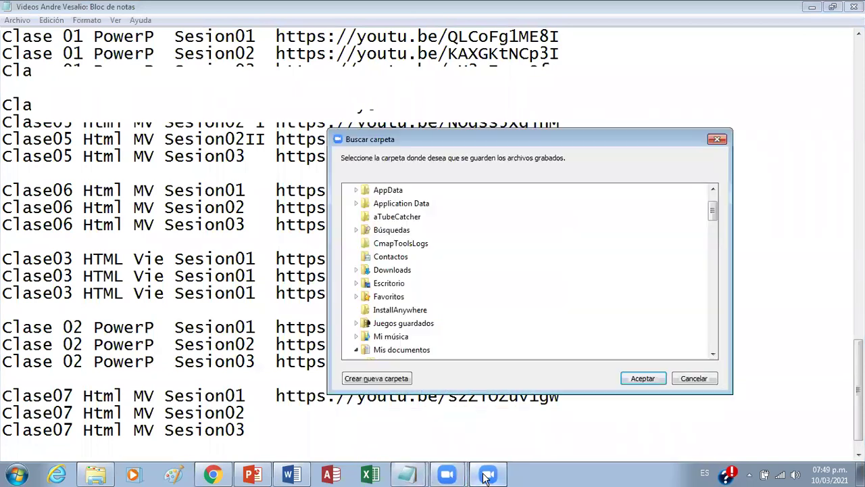
{"action": "left_click", "coordinate": [643, 378]}
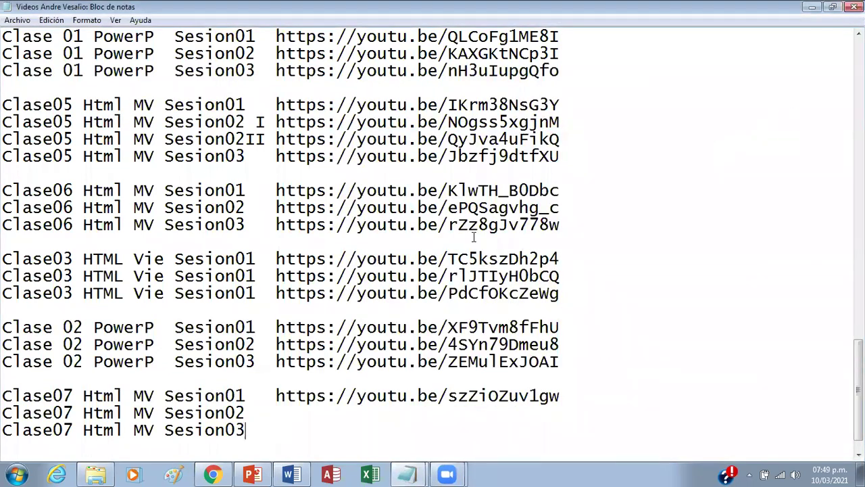
Return to the Edmodo class page and start a new post with the message "Video de la Clase 07 Sesion 01"
{"action": "left_click", "coordinate": [246, 421]}
{"action": "key", "text": "alt+Tab"}
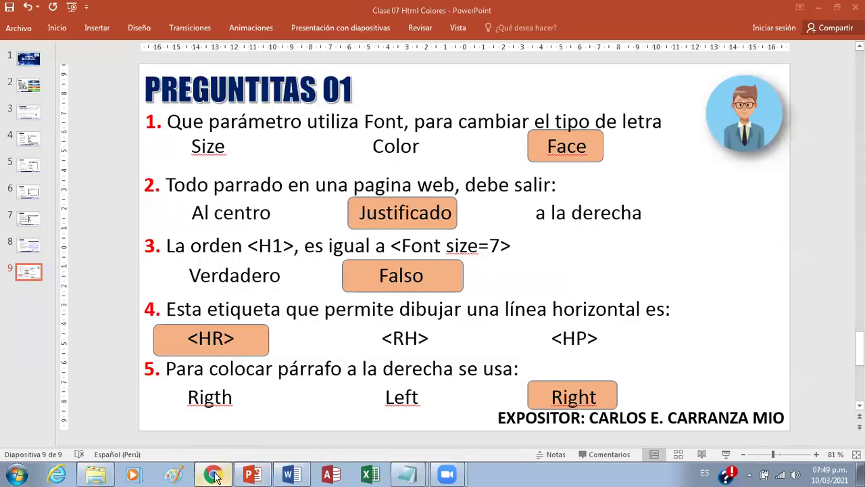
{"action": "left_click", "coordinate": [212, 474]}
{"action": "left_click", "coordinate": [102, 10]}
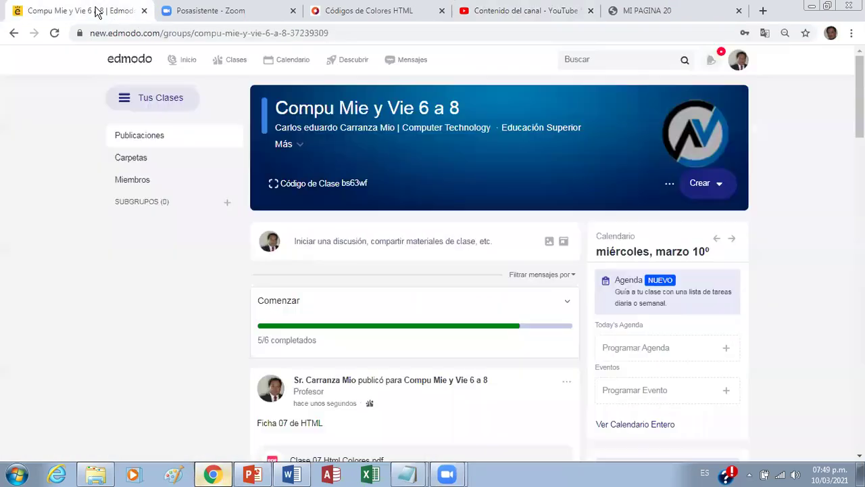
{"action": "left_click", "coordinate": [322, 240]}
{"action": "left_click", "coordinate": [322, 196]}
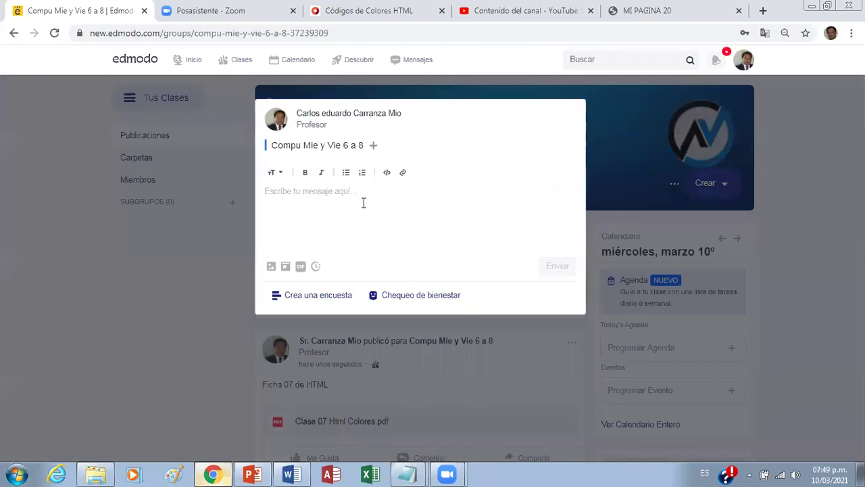
{"action": "type", "text": "Video"}
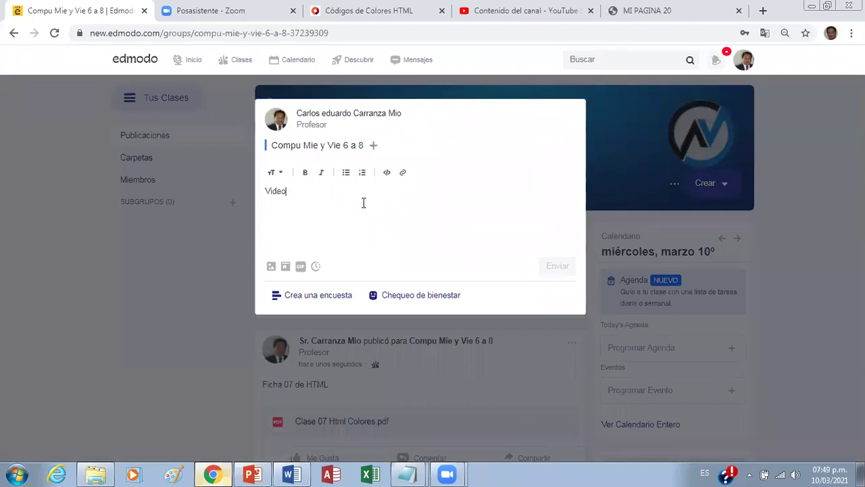
{"action": "type", "text": " de la Clase"}
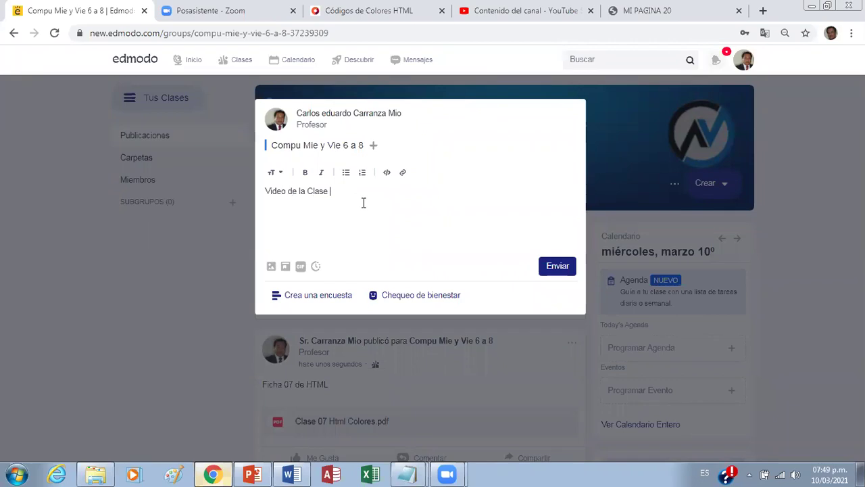
{"action": "type", "text": " 07 Se"}
{"action": "mouse_move", "coordinate": [408, 474]}
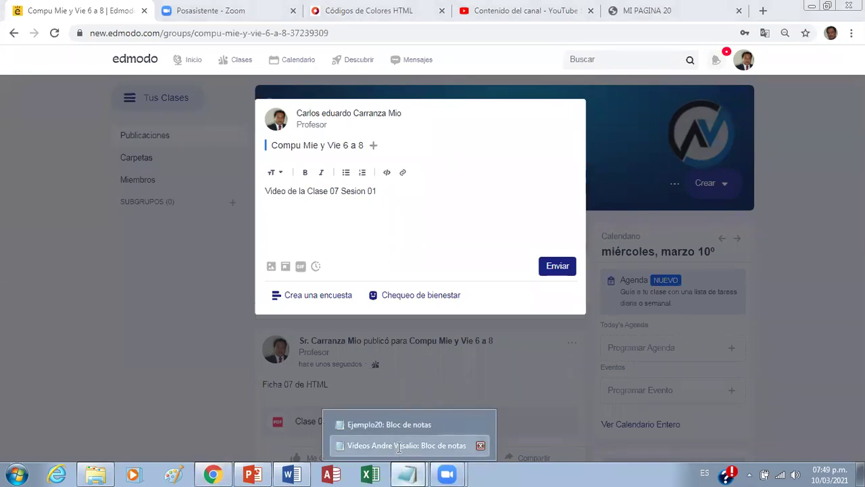
{"action": "left_click", "coordinate": [399, 445]}
{"action": "left_click_drag", "start_coordinate": [561, 396], "coordinate": [277, 396]}
{"action": "key", "text": "ctrl+c"}
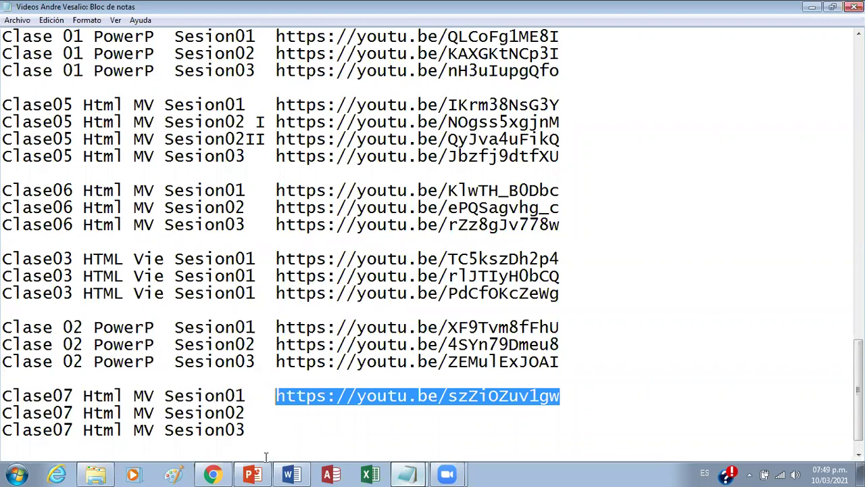
{"action": "left_click", "coordinate": [212, 473]}
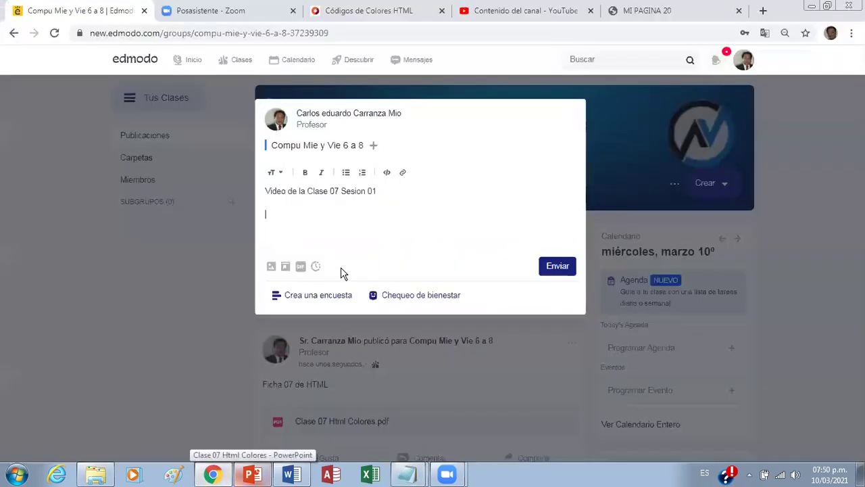
{"action": "key", "text": "ctrl+v"}
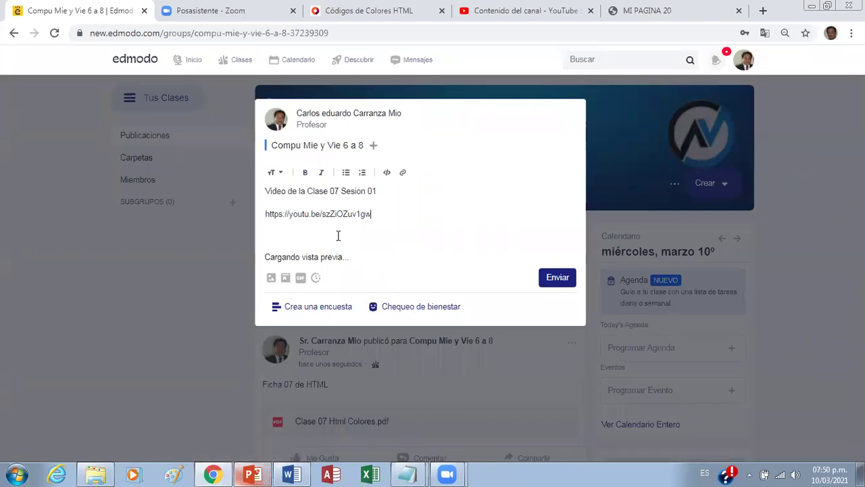
Close the Códigos de Colores HTML and MI PAGINA 20 pages, and send the post with the Sesion 01 video link
{"action": "left_click", "coordinate": [441, 11]}
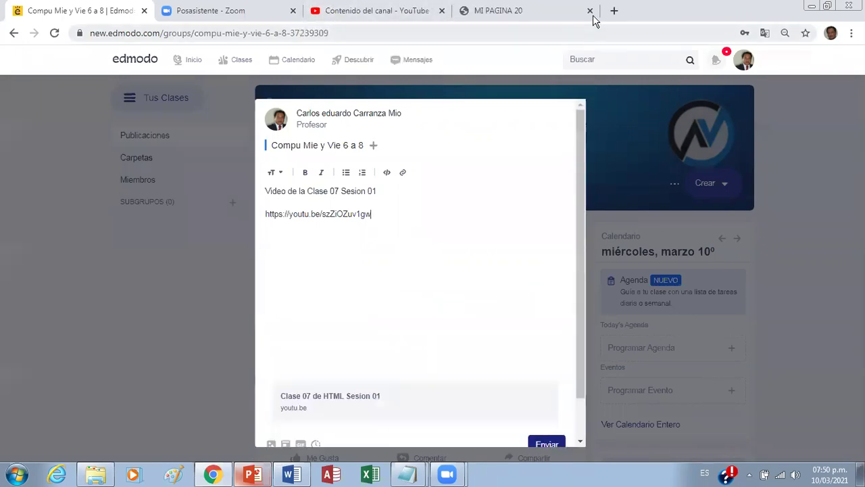
{"action": "left_click", "coordinate": [590, 11]}
{"action": "scroll", "coordinate": [473, 335], "scroll_direction": "down", "scroll_amount": 1}
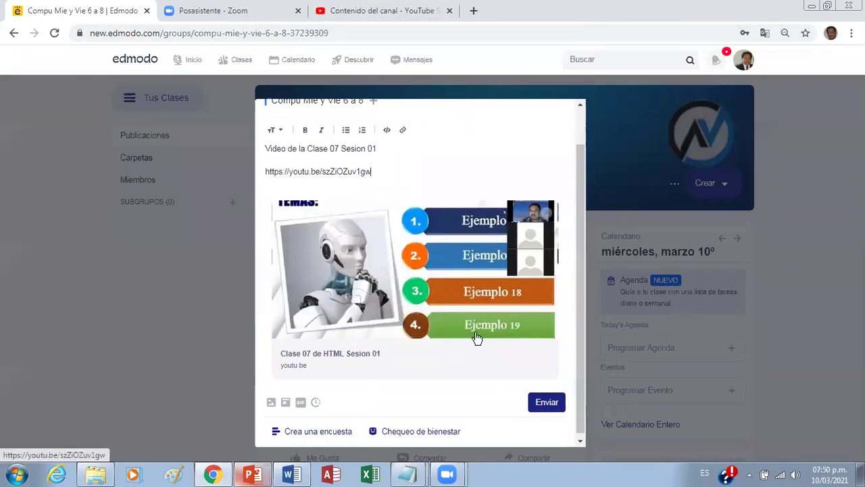
{"action": "left_click", "coordinate": [548, 400]}
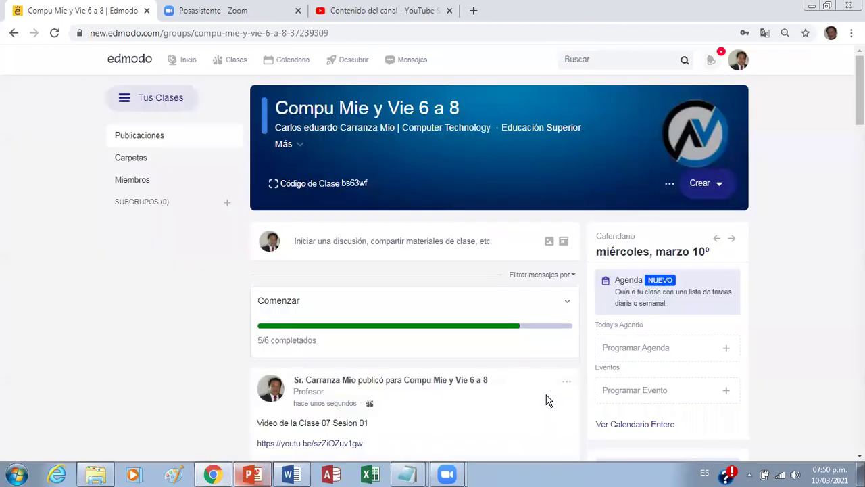
Start a video upload in YouTube Studio and browse to Documentos > Zoom > the 2021-03-10 18.40.14 recording folder
{"action": "left_click", "coordinate": [379, 12]}
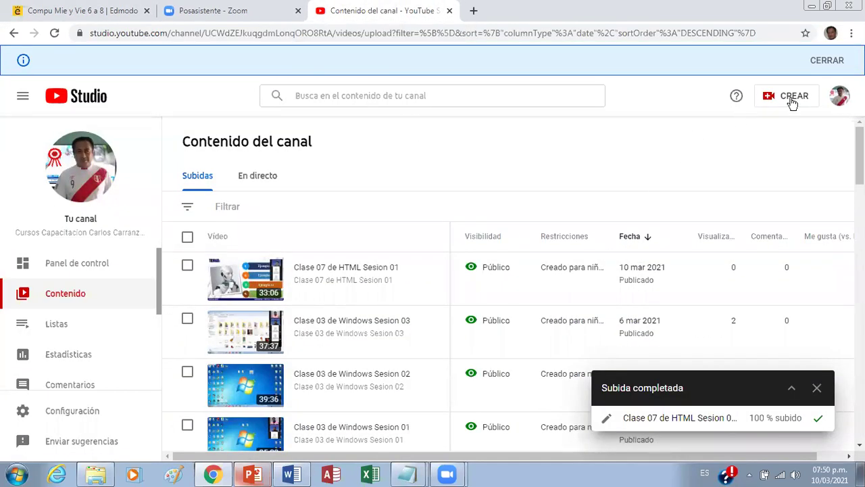
{"action": "left_click", "coordinate": [770, 102]}
{"action": "left_click", "coordinate": [727, 121]}
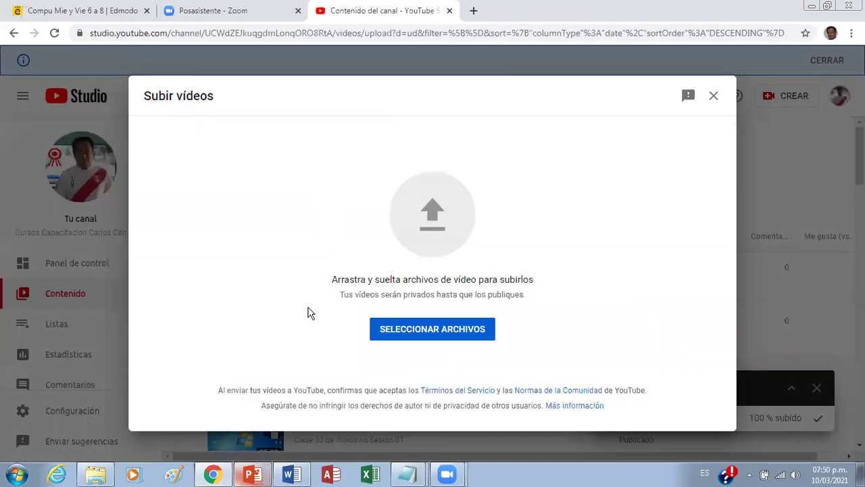
{"action": "left_click", "coordinate": [443, 329]}
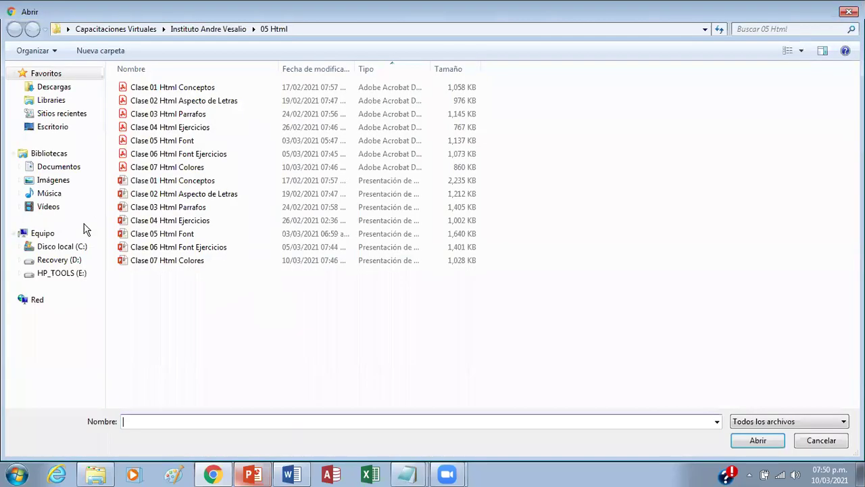
{"action": "left_click", "coordinate": [58, 167]}
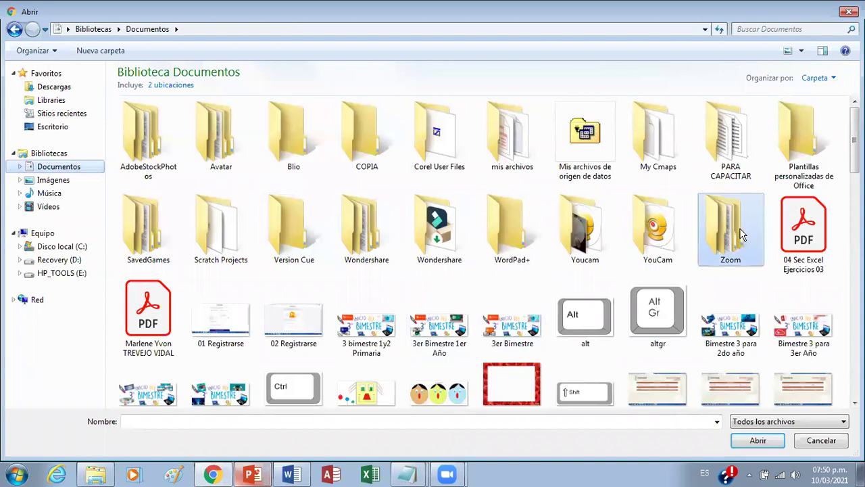
{"action": "double_click", "coordinate": [742, 235]}
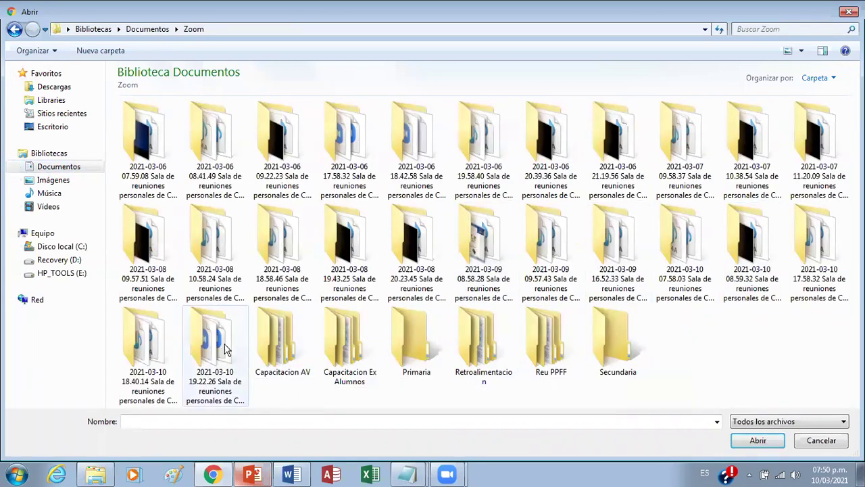
{"action": "double_click", "coordinate": [145, 365]}
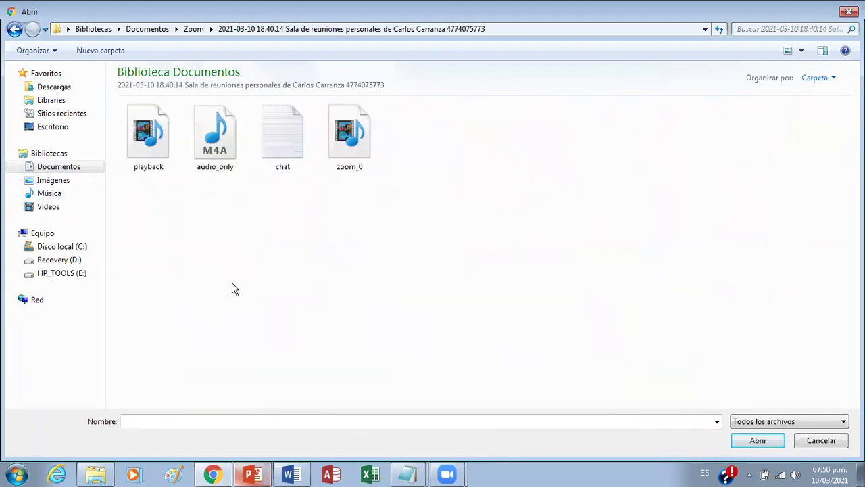
Rename the recording zoom_0 as "Clase 07 de HTML Sesion 02" and select it for upload
{"action": "left_click", "coordinate": [356, 171]}
{"action": "key", "text": "F2"}
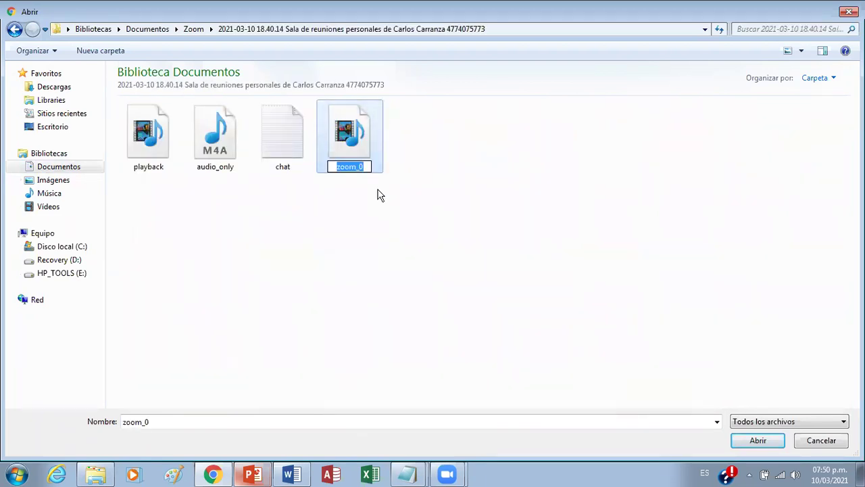
{"action": "type", "text": "Clase 07 de HTML Sesion 02"}
{"action": "key", "text": "Return"}
{"action": "double_click", "coordinate": [351, 162]}
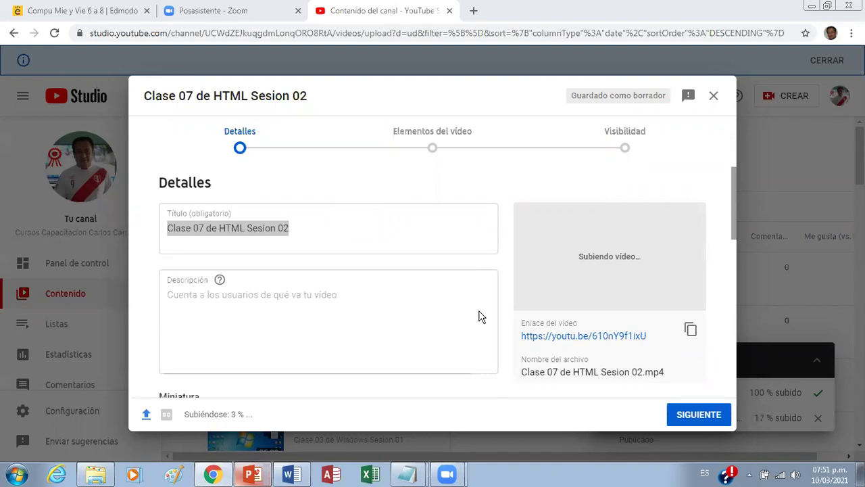
Paste the video's title text as its description and mark the video as content made for children
{"action": "left_click", "coordinate": [334, 285]}
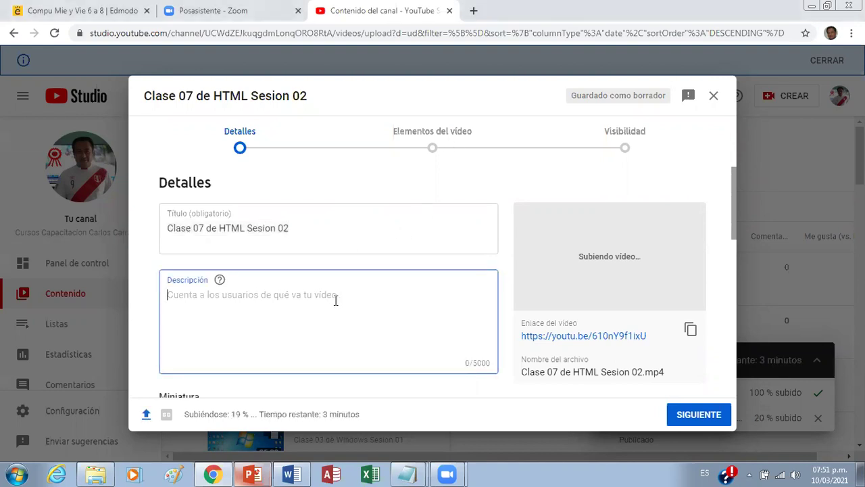
{"action": "key", "text": "ctrl+v"}
{"action": "left_click", "coordinate": [714, 417]}
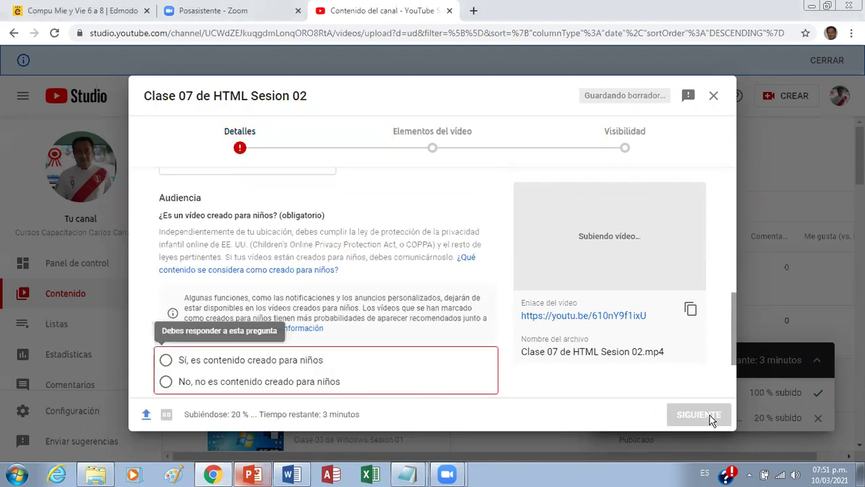
{"action": "left_click", "coordinate": [289, 326]}
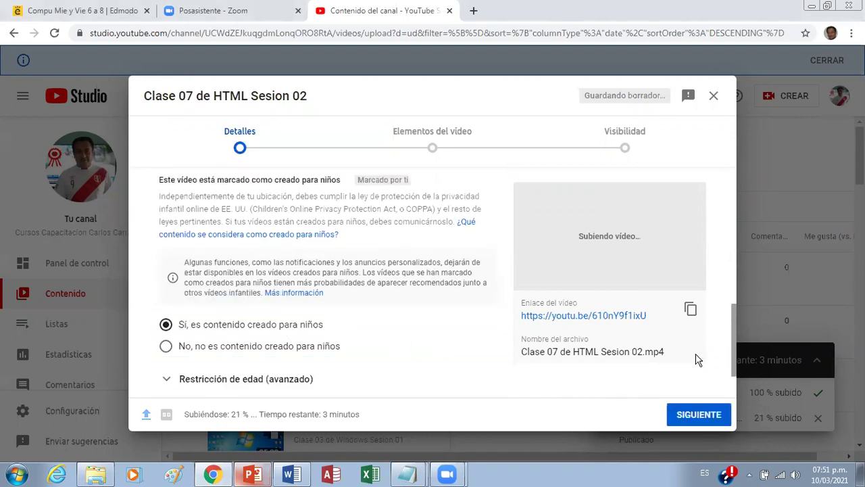
Advance to the visibility settings, set the Sesion 02 video to Público and publish it
{"action": "left_click", "coordinate": [696, 417]}
{"action": "left_click", "coordinate": [698, 417]}
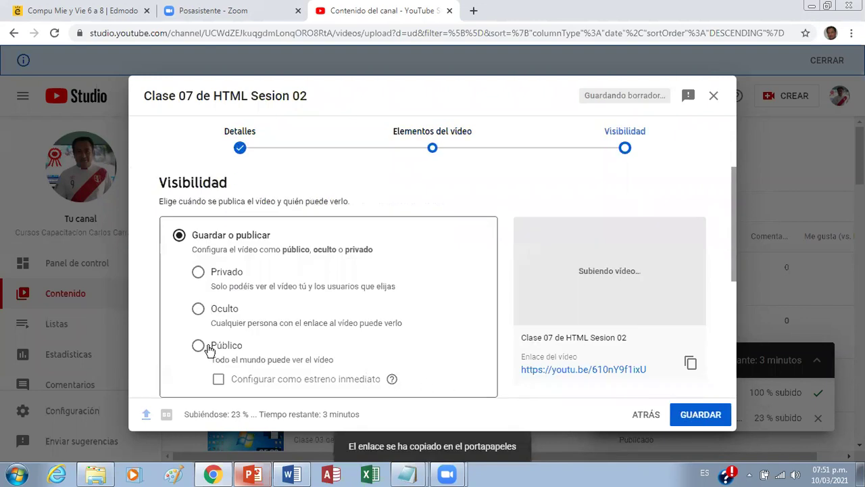
{"action": "left_click", "coordinate": [408, 362]}
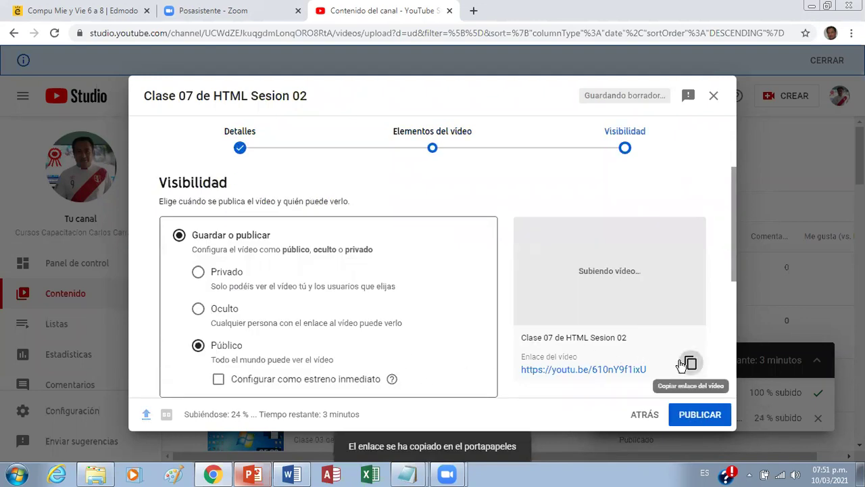
{"action": "left_click", "coordinate": [696, 417]}
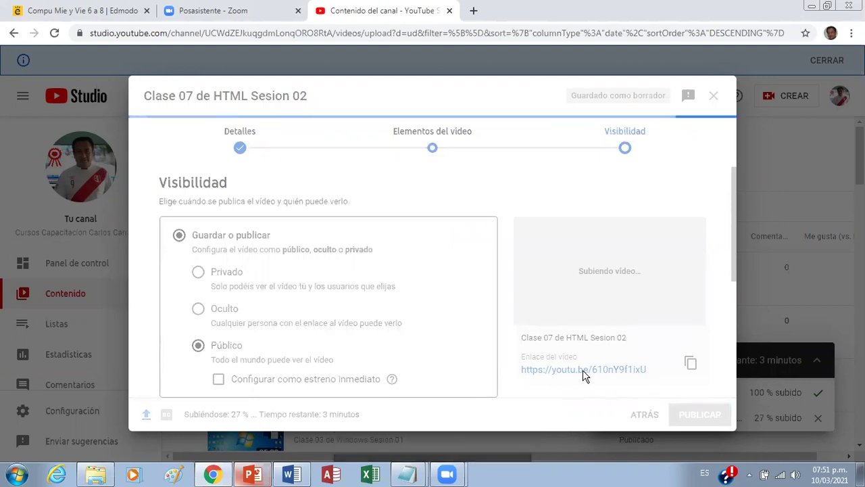
Copy the link of the Clase 07 de HTML Sesion 02 video and close the upload notice, leaving the upload running
{"action": "left_click", "coordinate": [583, 370]}
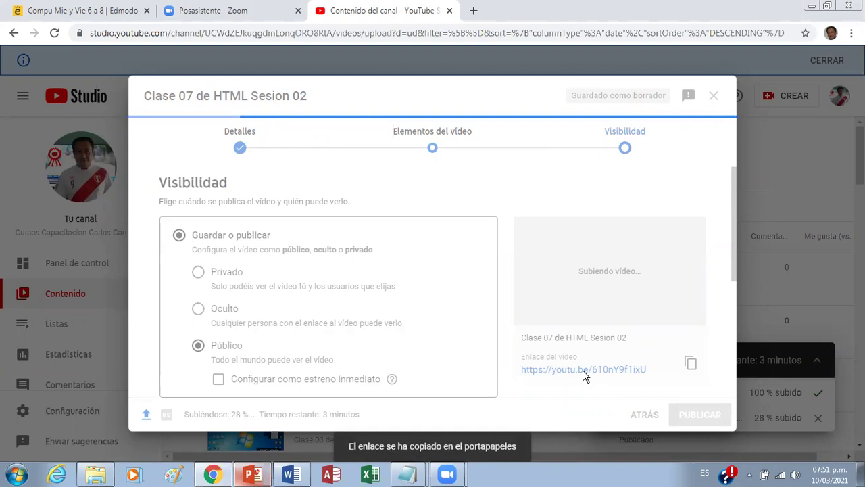
{"action": "key", "text": "Escape"}
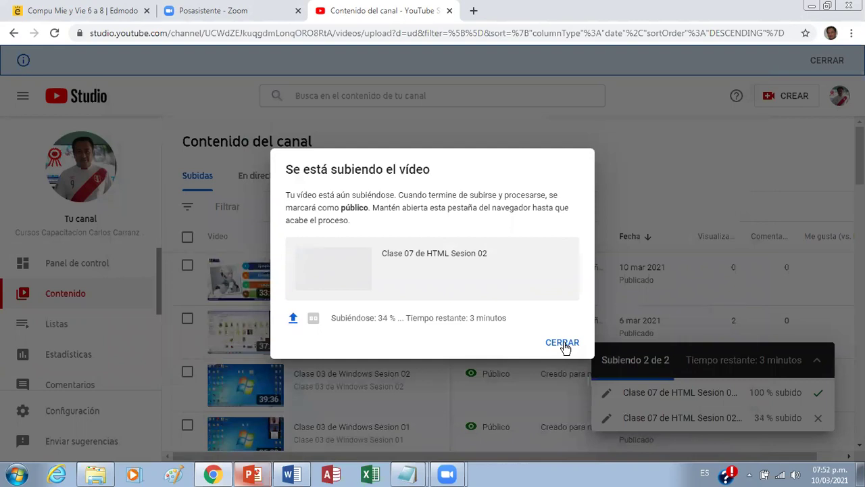
{"action": "left_click", "coordinate": [258, 130]}
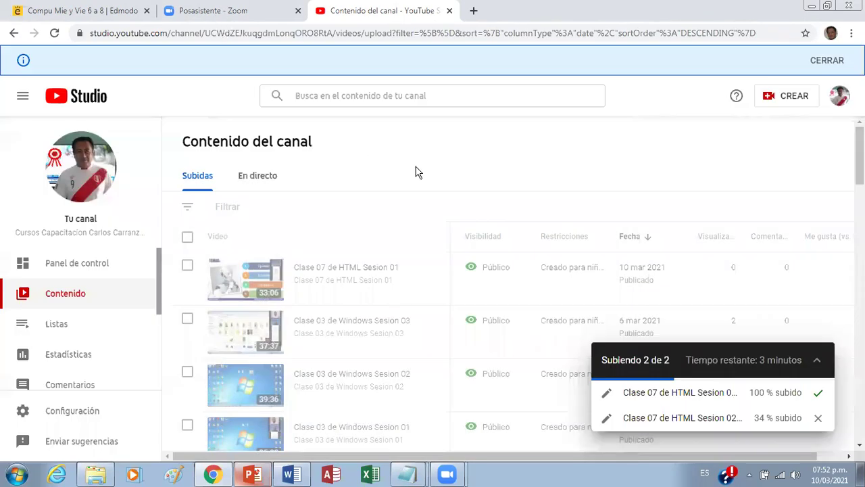
Switch to the Edmodo class Compu Mie y Vie 6 a 8 and review the Clase 07 Sesion 01 video and Ficha 07 de HTML posts
{"action": "key", "text": "ctrl+shift+Tab"}
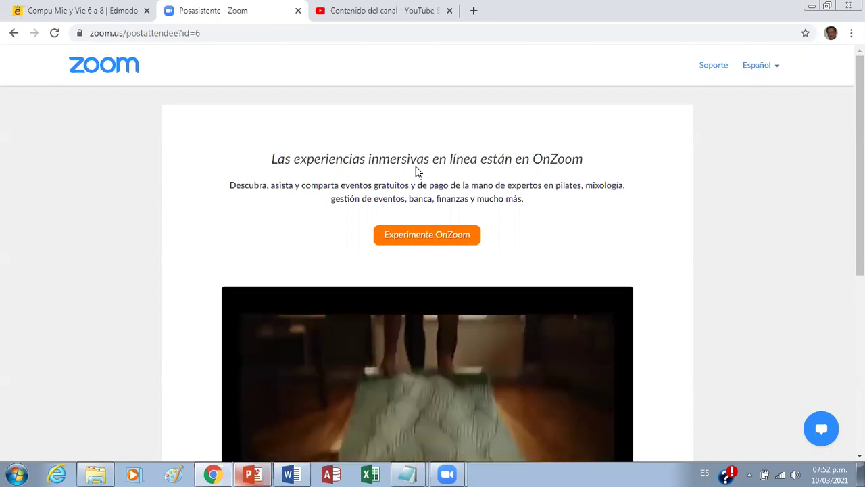
{"action": "left_click", "coordinate": [103, 12]}
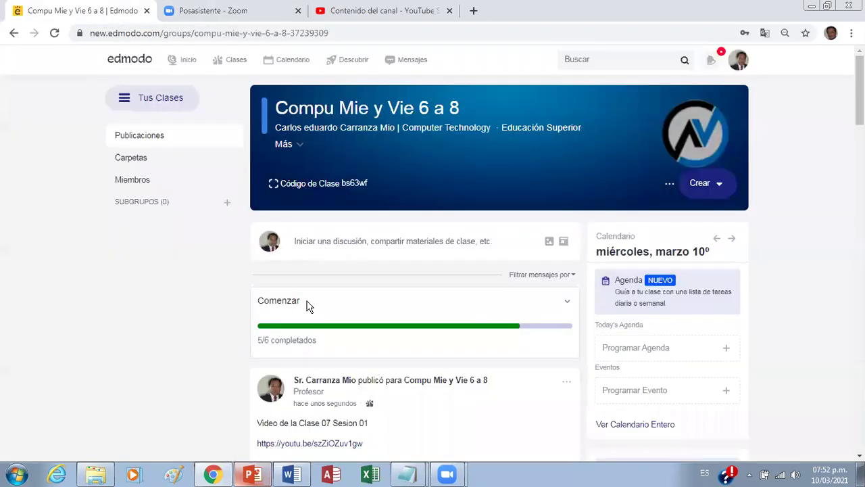
{"action": "scroll", "coordinate": [471, 376], "scroll_direction": "down", "scroll_amount": 2}
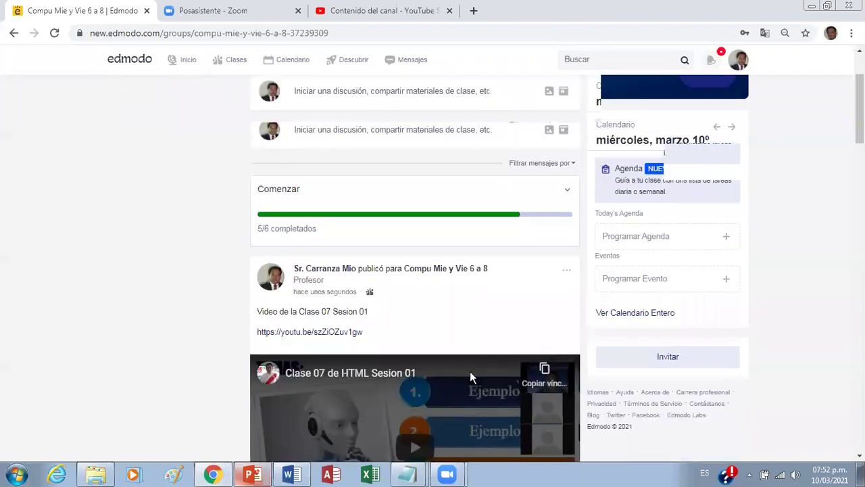
{"action": "scroll", "coordinate": [470, 373], "scroll_direction": "down", "scroll_amount": 1}
{"action": "scroll", "coordinate": [433, 382], "scroll_direction": "down", "scroll_amount": 1}
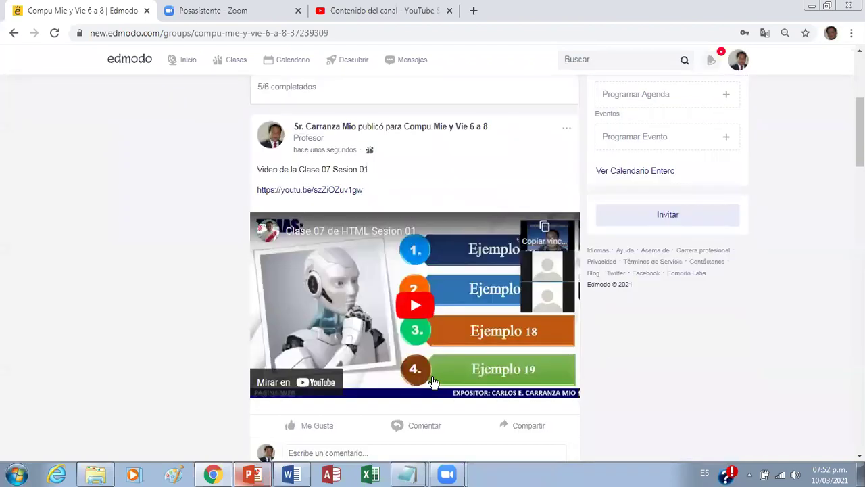
{"action": "scroll", "coordinate": [433, 382], "scroll_direction": "down", "scroll_amount": 6}
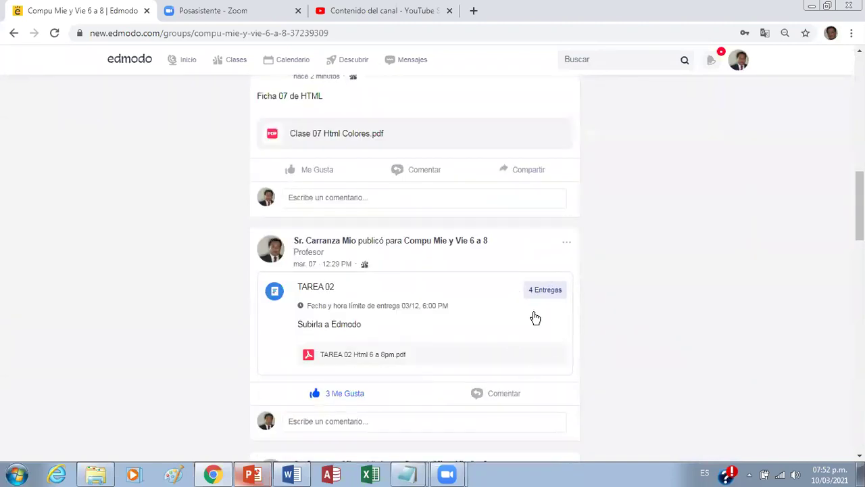
{"action": "scroll", "coordinate": [515, 287], "scroll_direction": "up", "scroll_amount": 3}
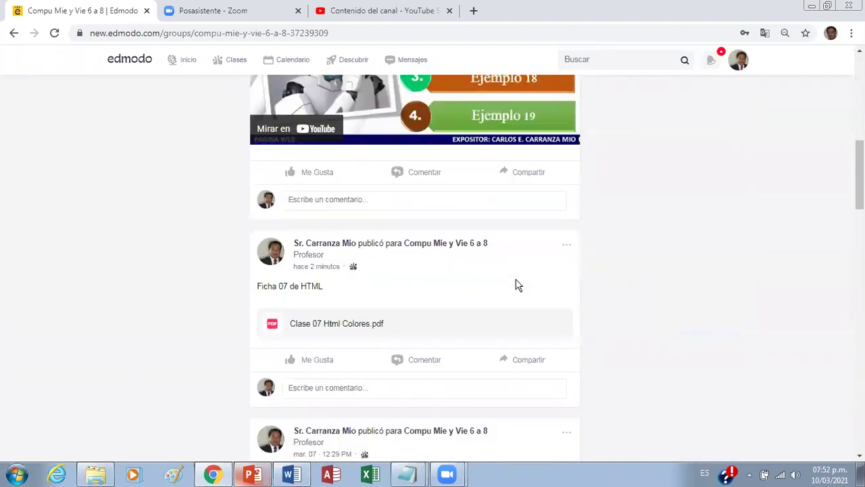